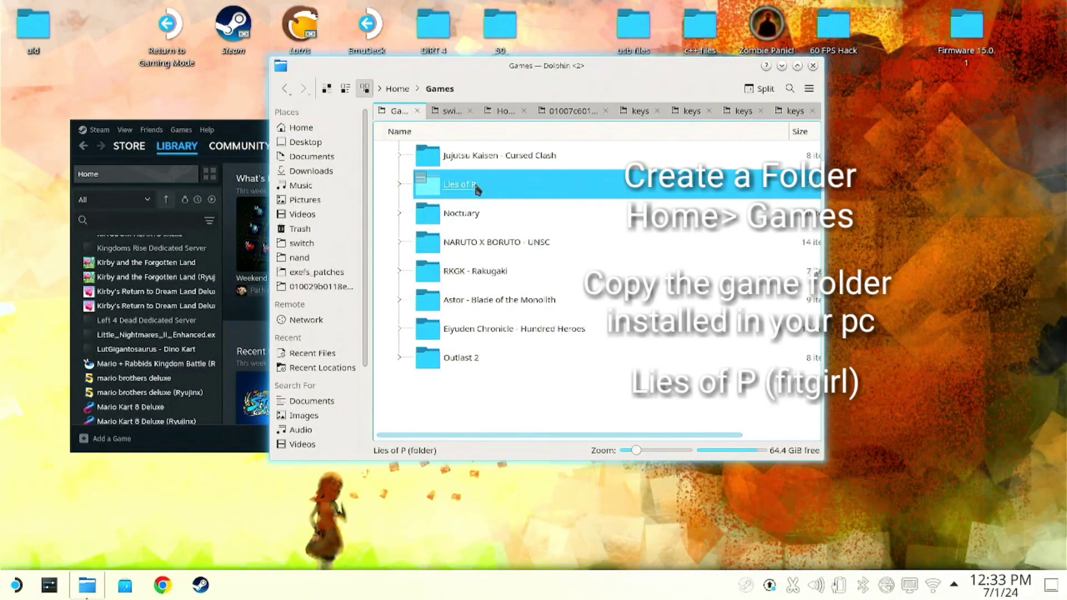
# - Go back to the Home folder and open its "Lutris game dependecies" folder
pyautogui.click(287, 89)
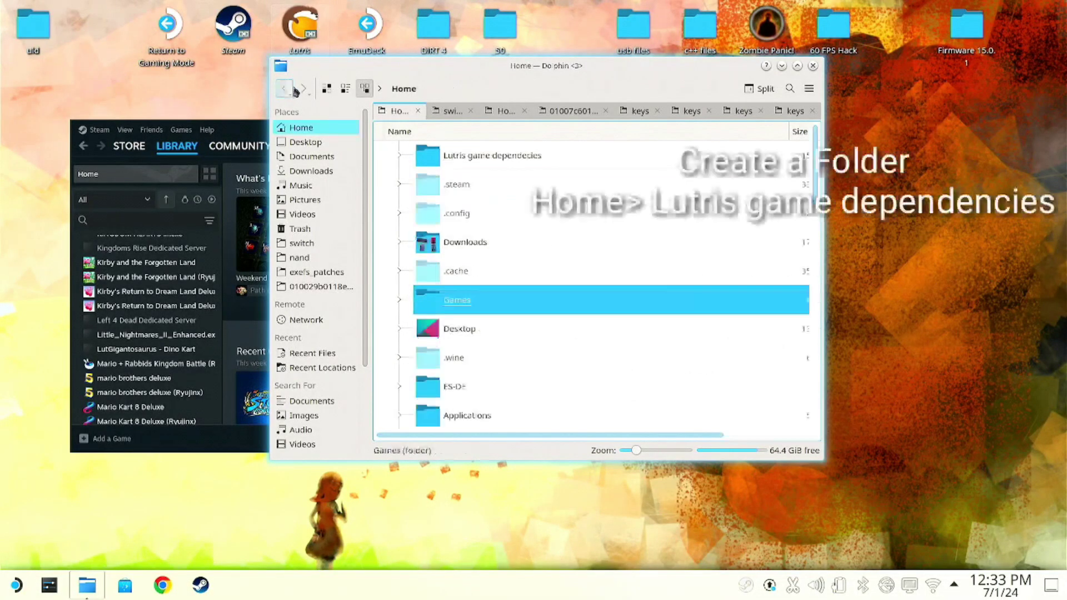
pyautogui.click(456, 161)
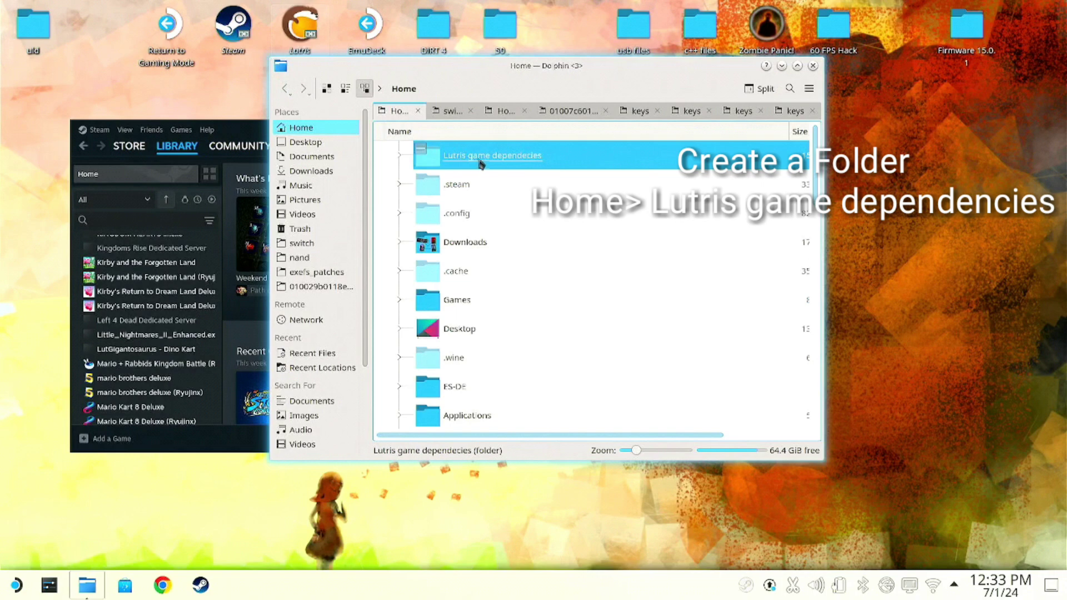
pyautogui.doubleClick(481, 162)
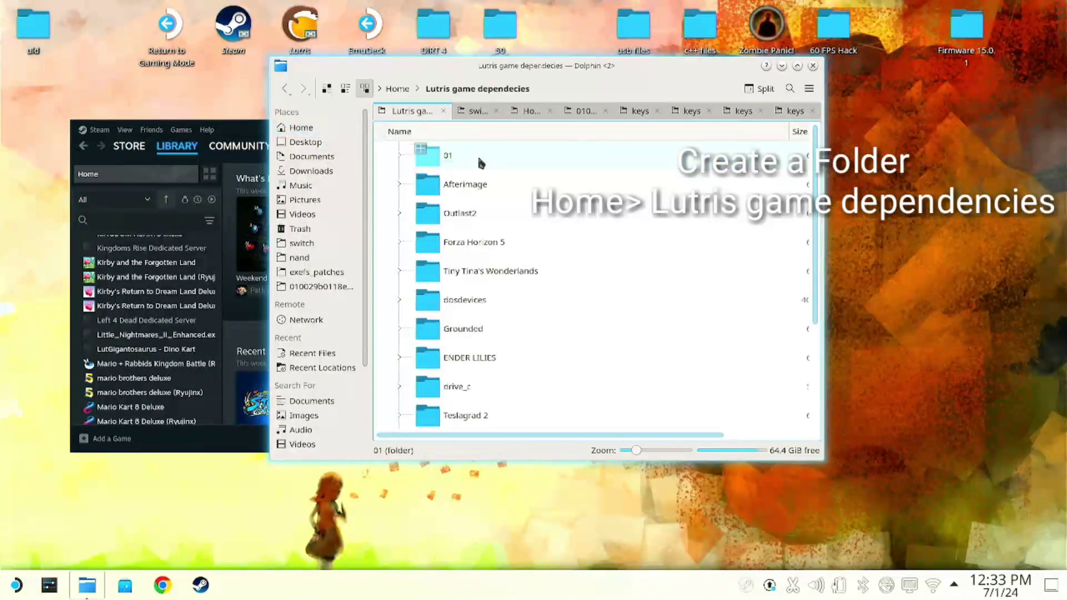
# - Create a subfolder named "New Folder" inside "Lutris game dependecies"
pyautogui.click(447, 164)
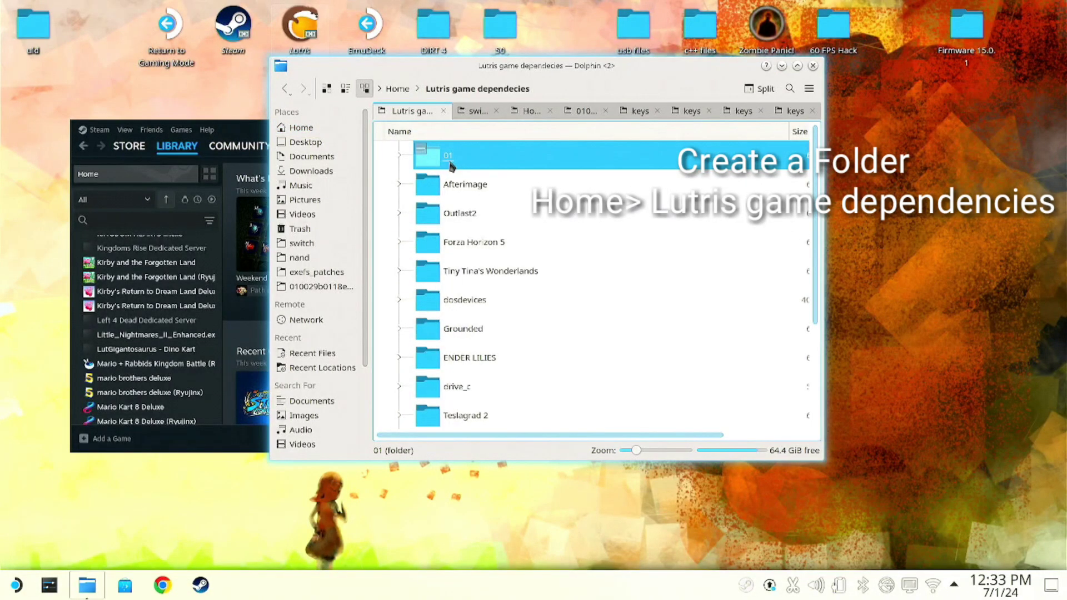
pyautogui.rightClick(572, 196)
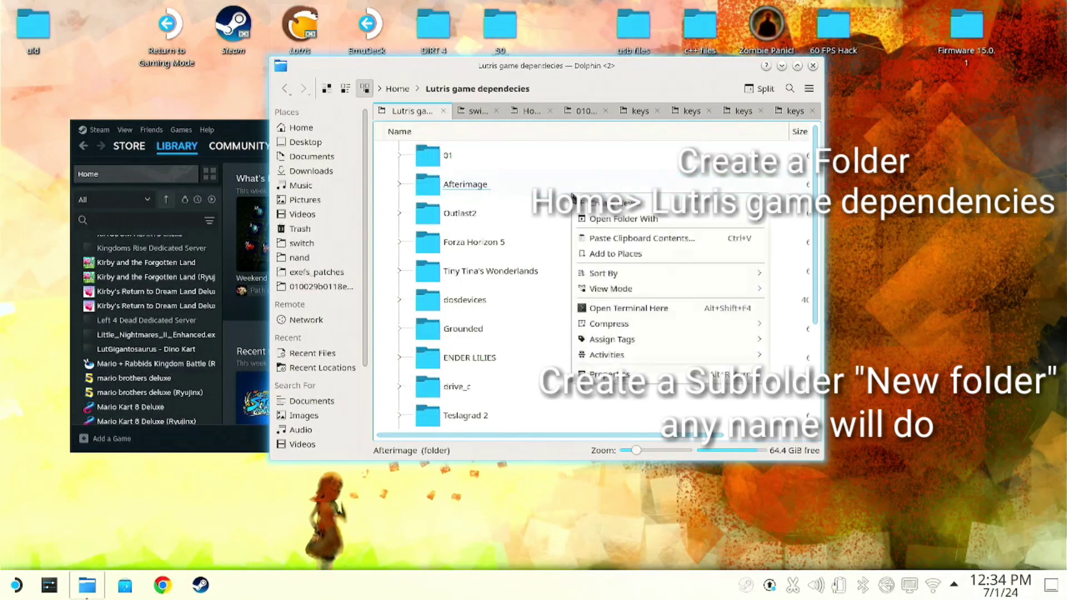
pyautogui.moveTo(698, 271)
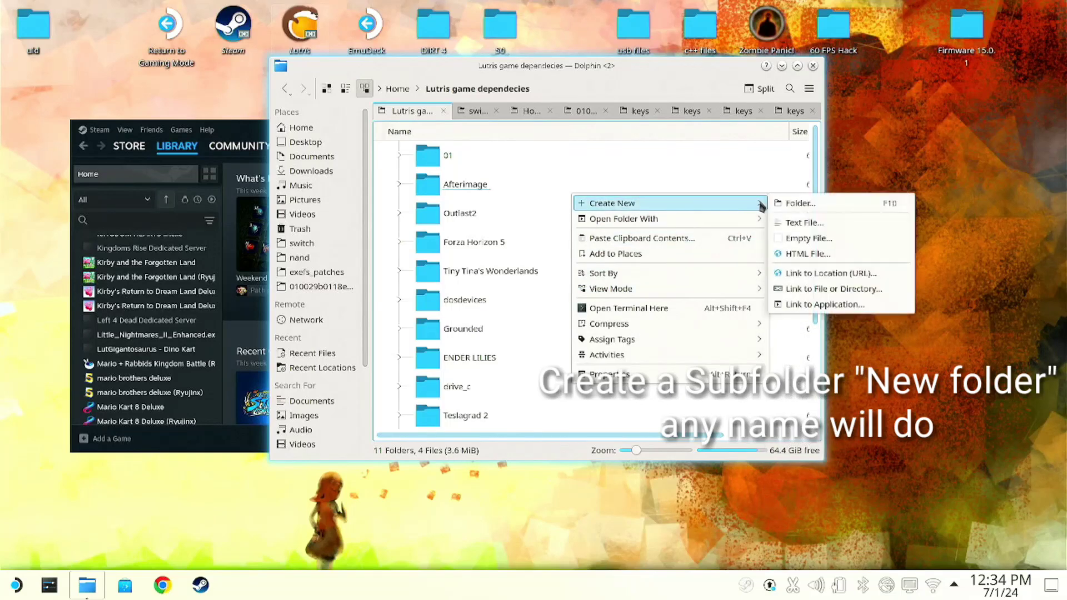
pyautogui.click(783, 203)
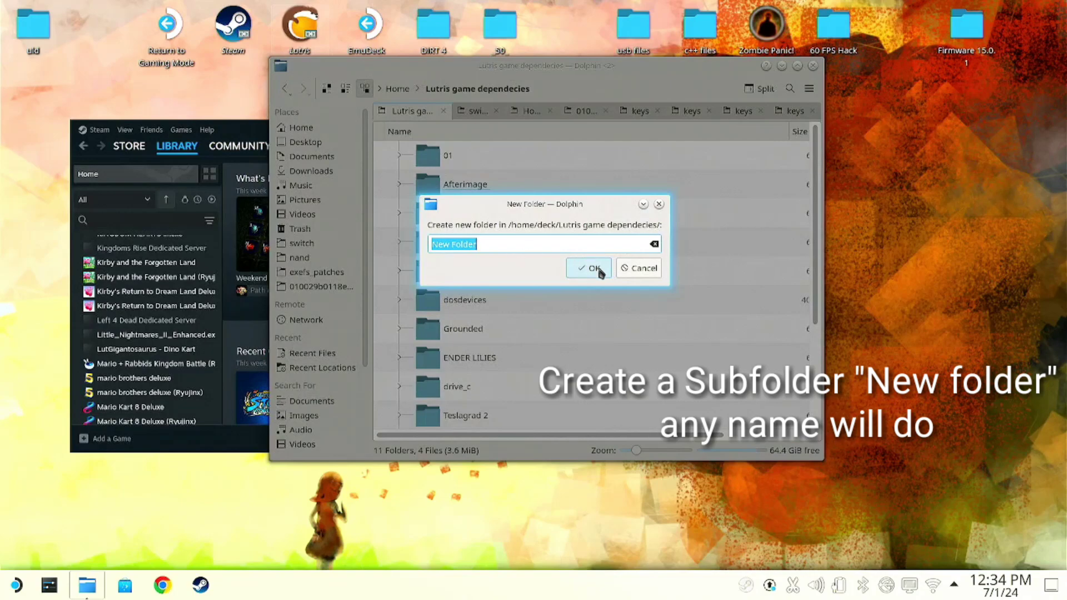
pyautogui.press('End')
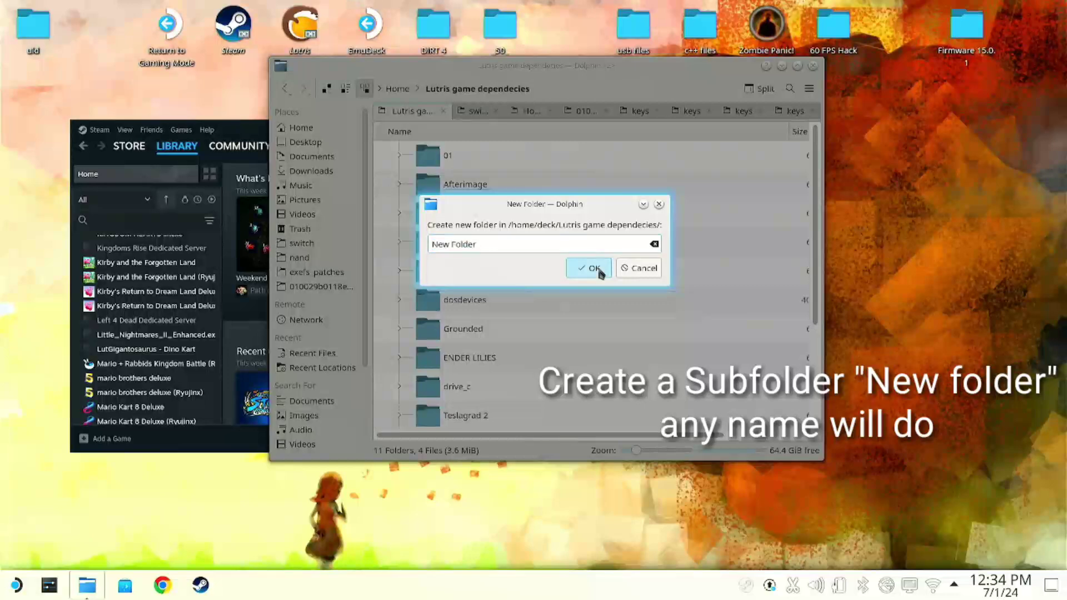
pyautogui.click(593, 268)
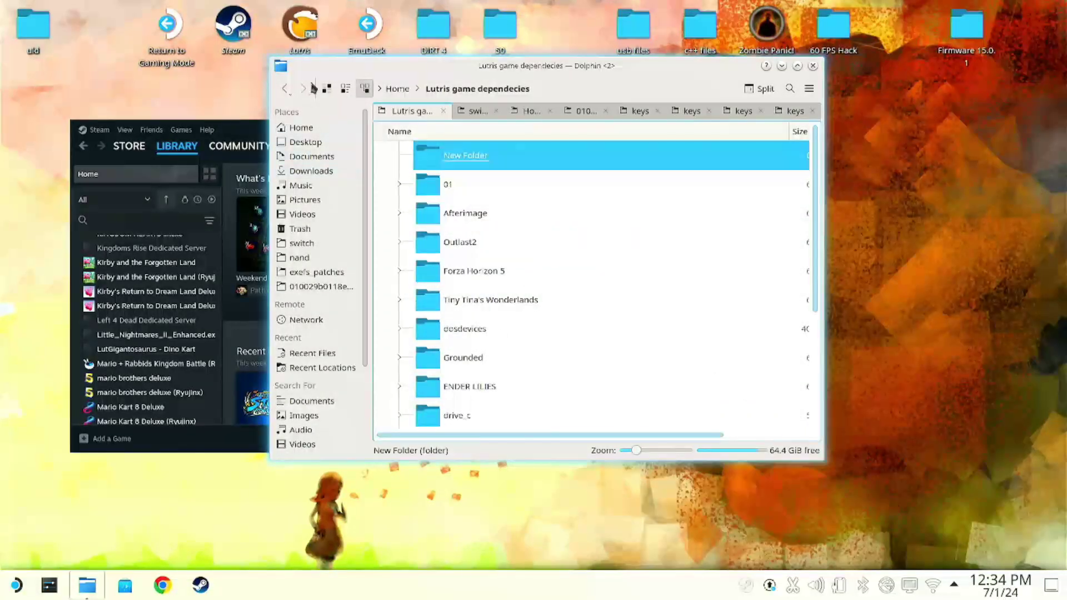
# - Open Lutris and start adding a locally installed game
pyautogui.click(304, 47)
pyautogui.doubleClick(303, 47)
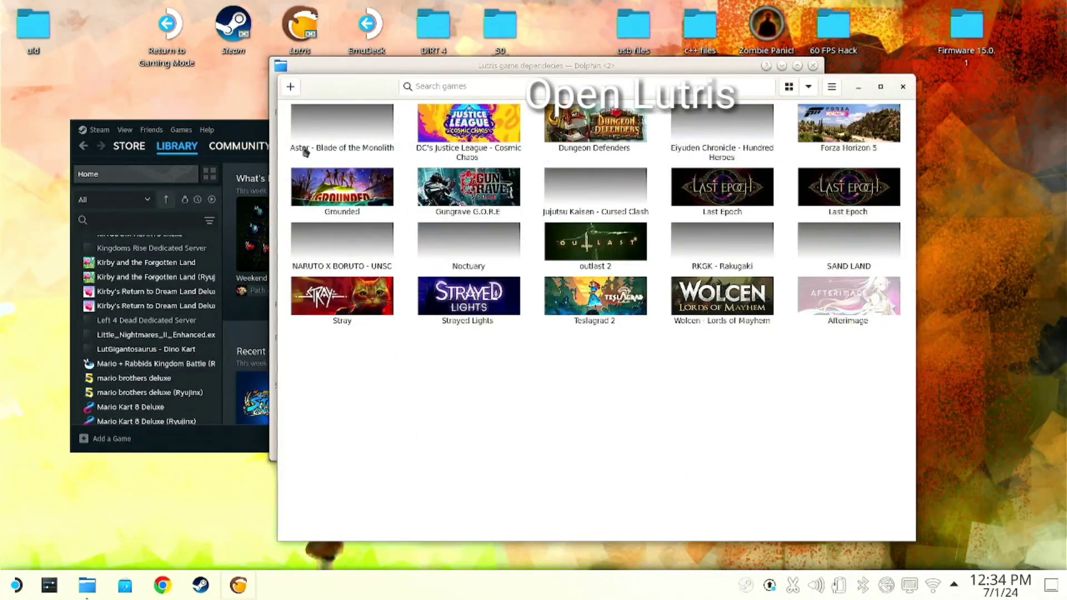
pyautogui.click(295, 89)
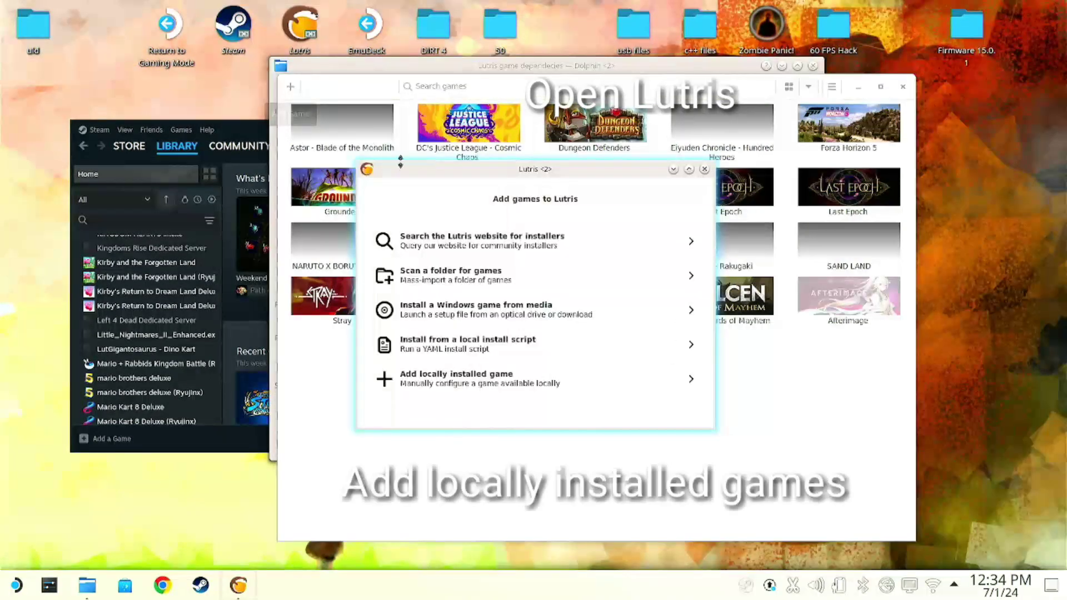
pyautogui.click(455, 383)
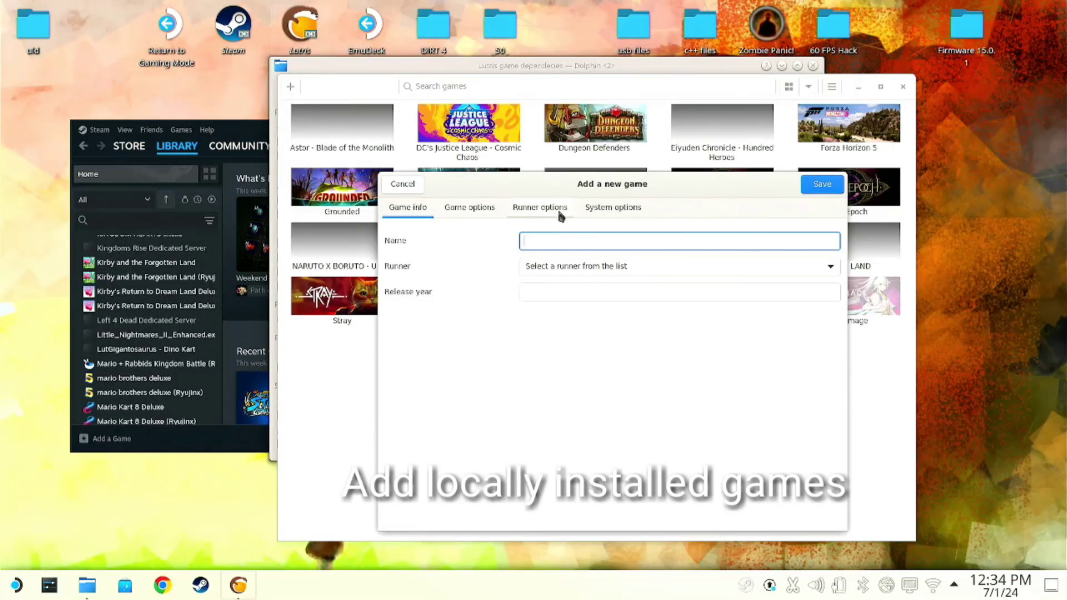
# - Set the new game's runner to Wine (Runs Windows games) and its name to "Lies of P"
pyautogui.click(567, 267)
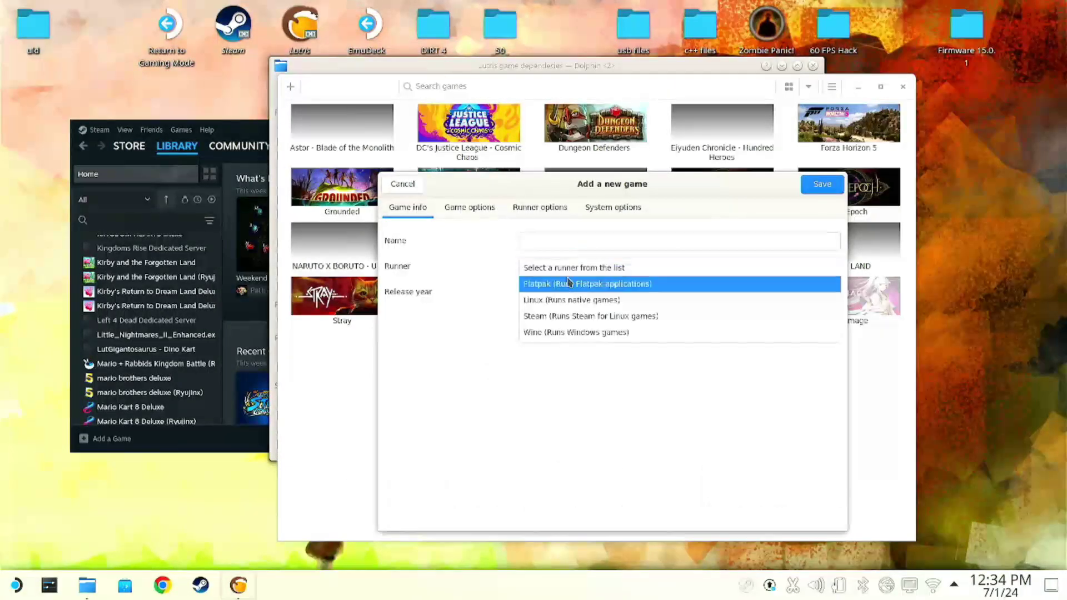
pyautogui.click(572, 333)
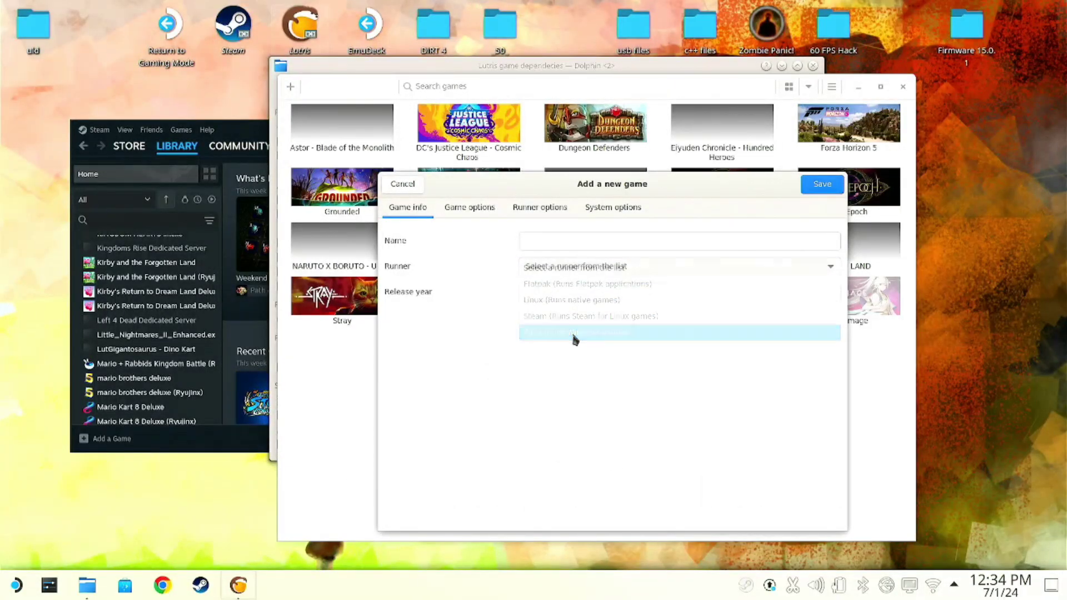
pyautogui.click(583, 235)
pyautogui.write('Lies of P')
pyautogui.click(603, 261)
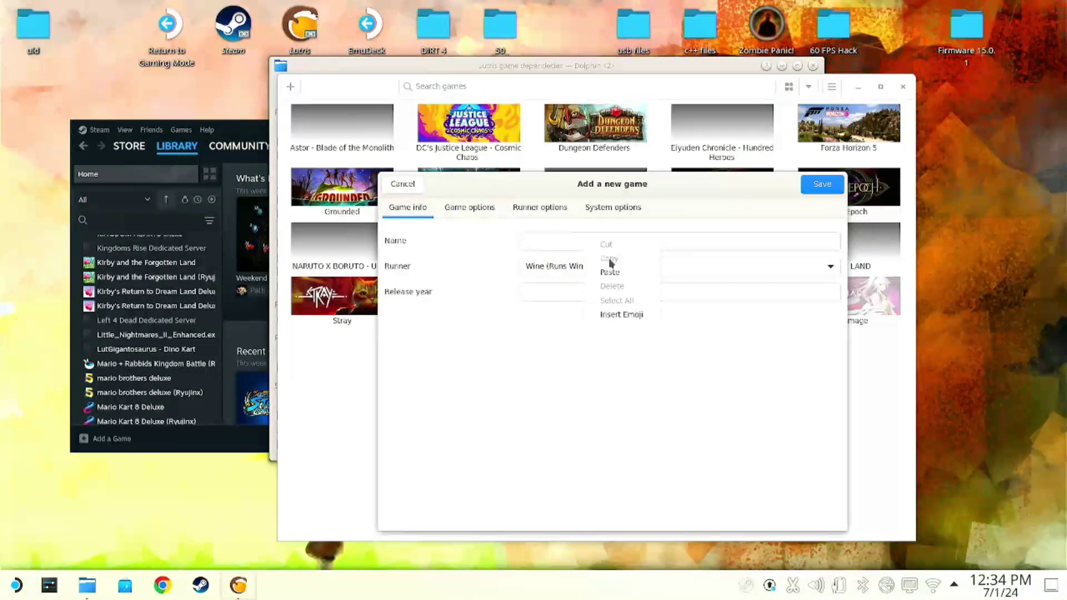
pyautogui.click(621, 273)
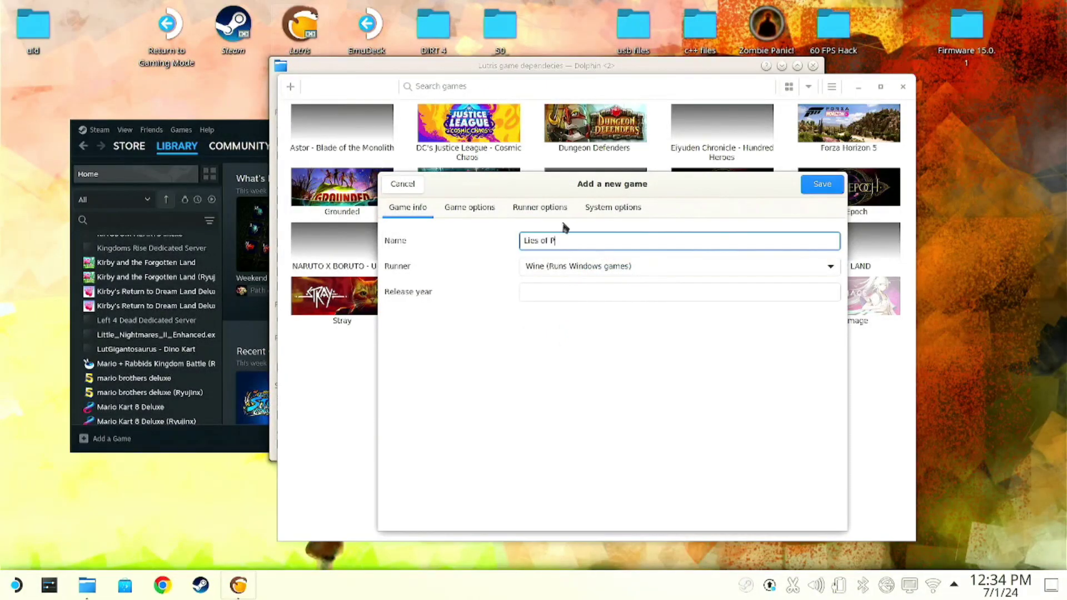
# - Set the game's Wine prefix to the "New Folder" inside "Lutris game dependecies"
pyautogui.click(498, 210)
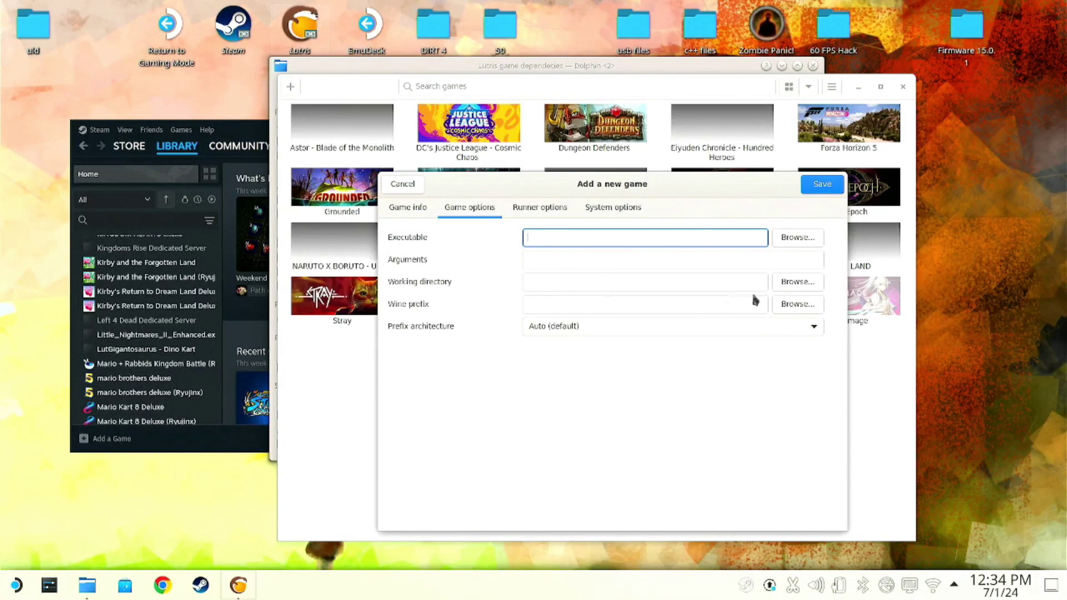
pyautogui.click(797, 303)
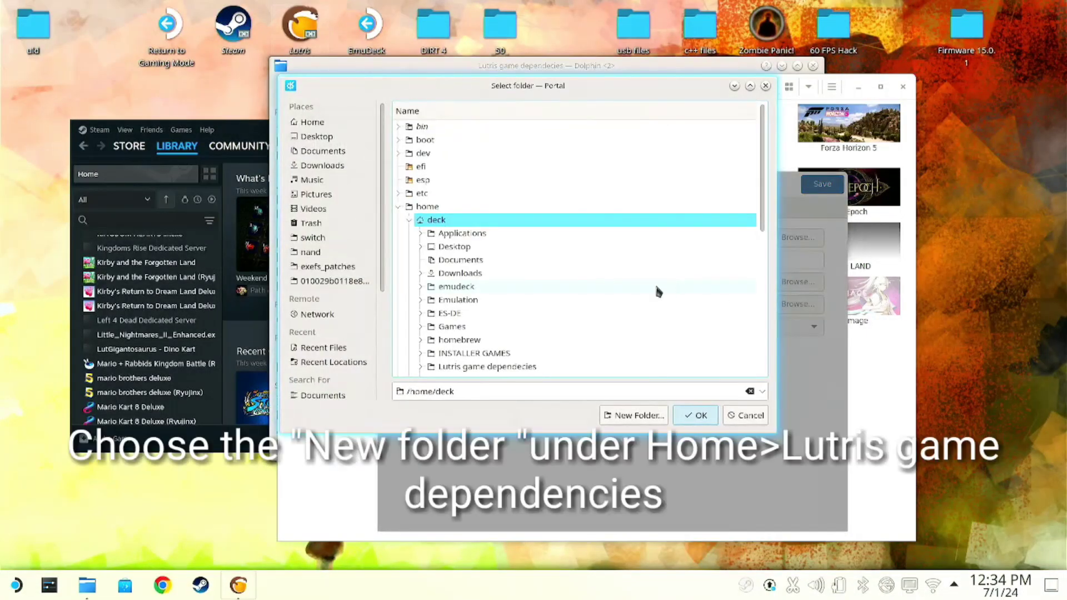
pyautogui.click(419, 367)
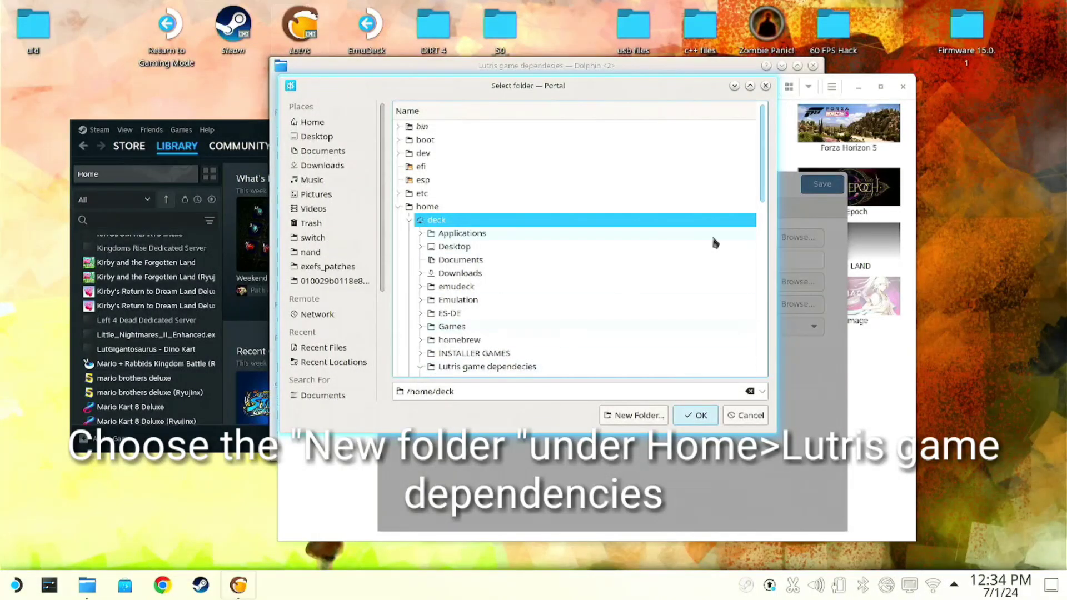
pyautogui.moveTo(764, 202); pyautogui.dragTo(763, 227)
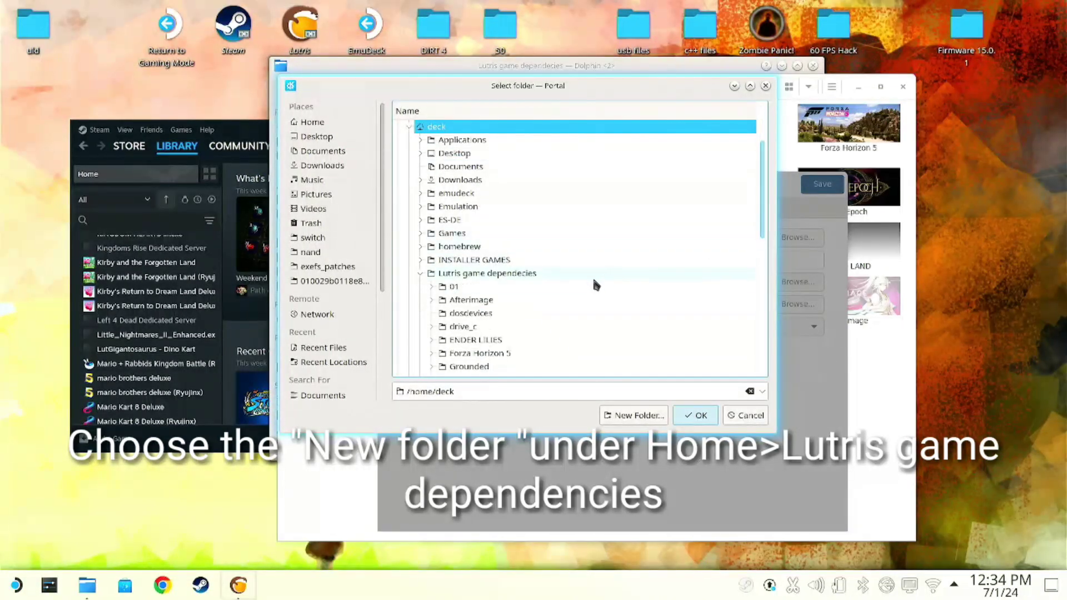
pyautogui.moveTo(763, 209); pyautogui.dragTo(753, 250)
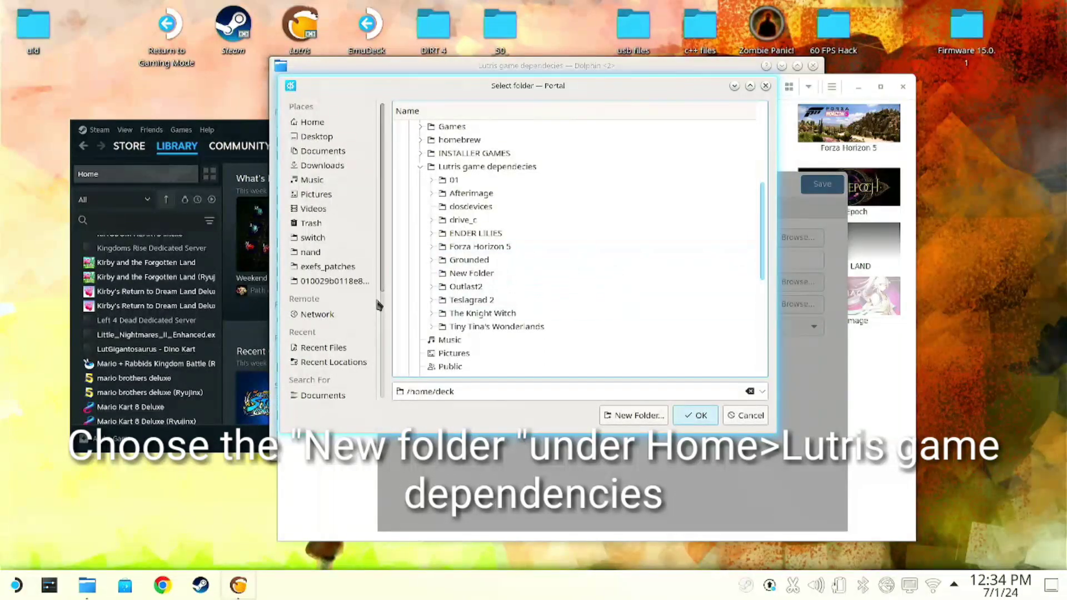
pyautogui.click(444, 274)
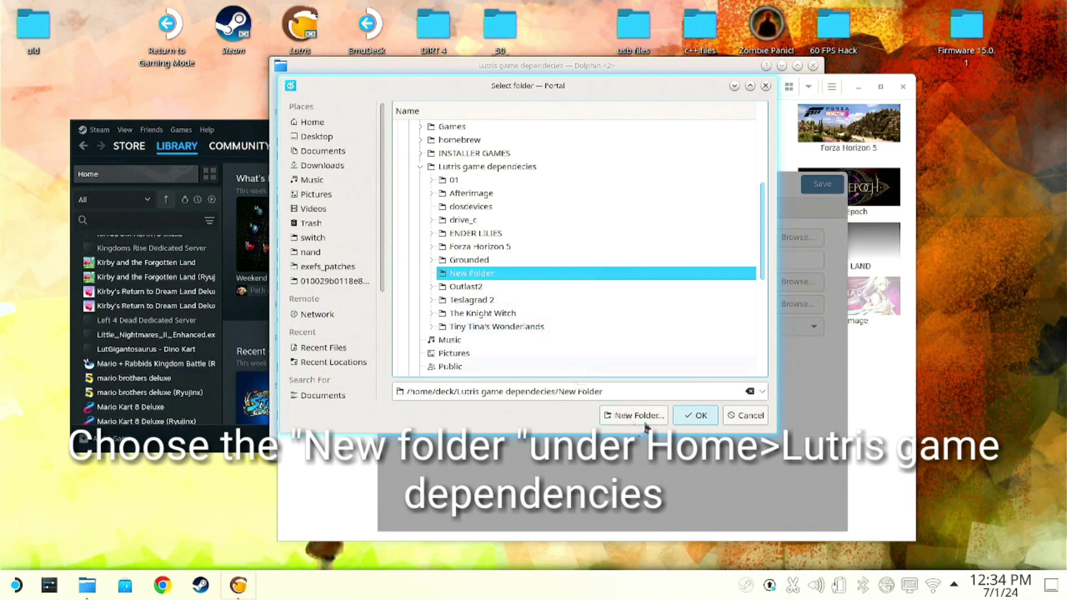
pyautogui.click(693, 417)
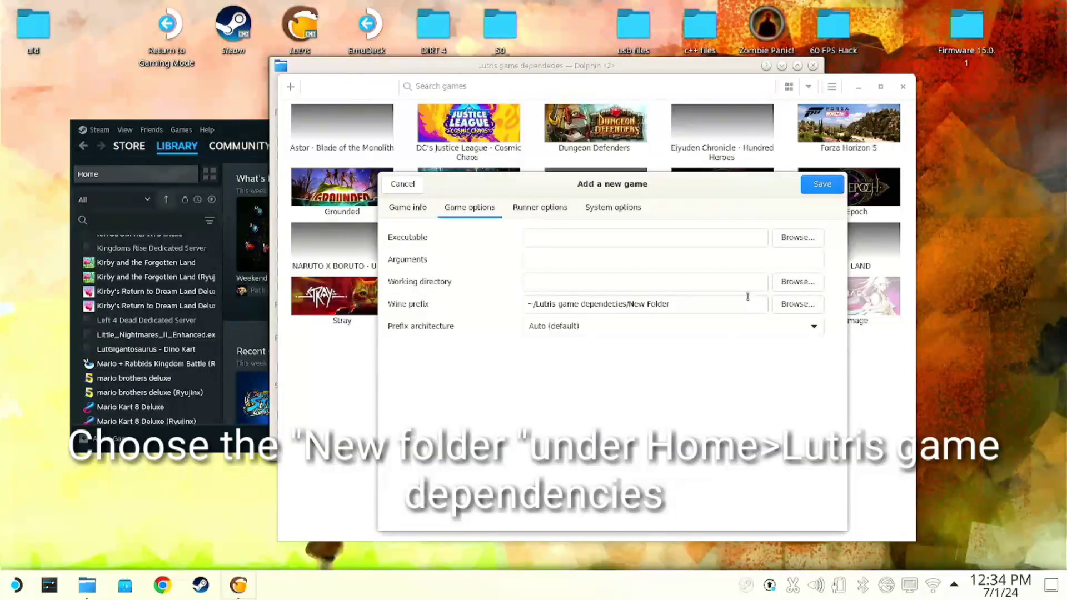
# - Turn off the advanced runner options, set the Wine version to wine-proton-8.0-1-amd64 and save the new game
pyautogui.click(548, 209)
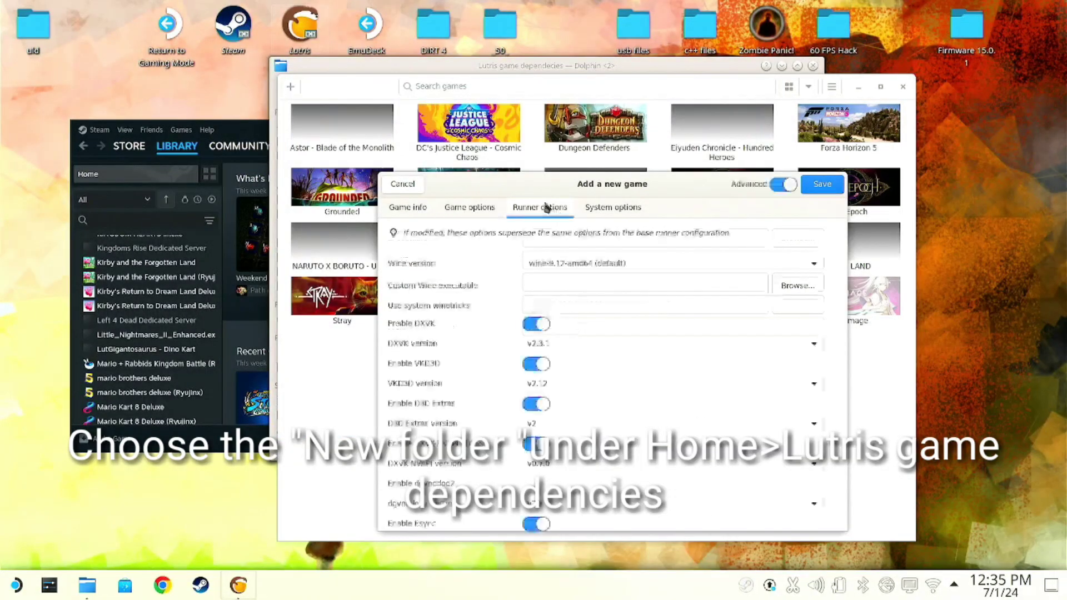
pyautogui.click(587, 263)
pyautogui.click(678, 225)
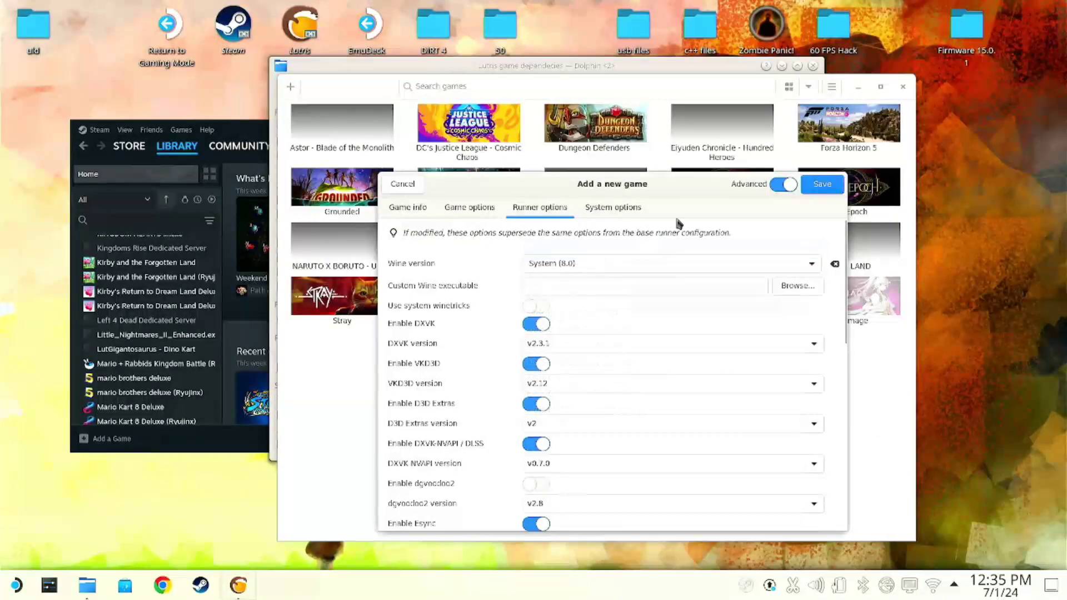
pyautogui.click(781, 188)
pyautogui.click(621, 259)
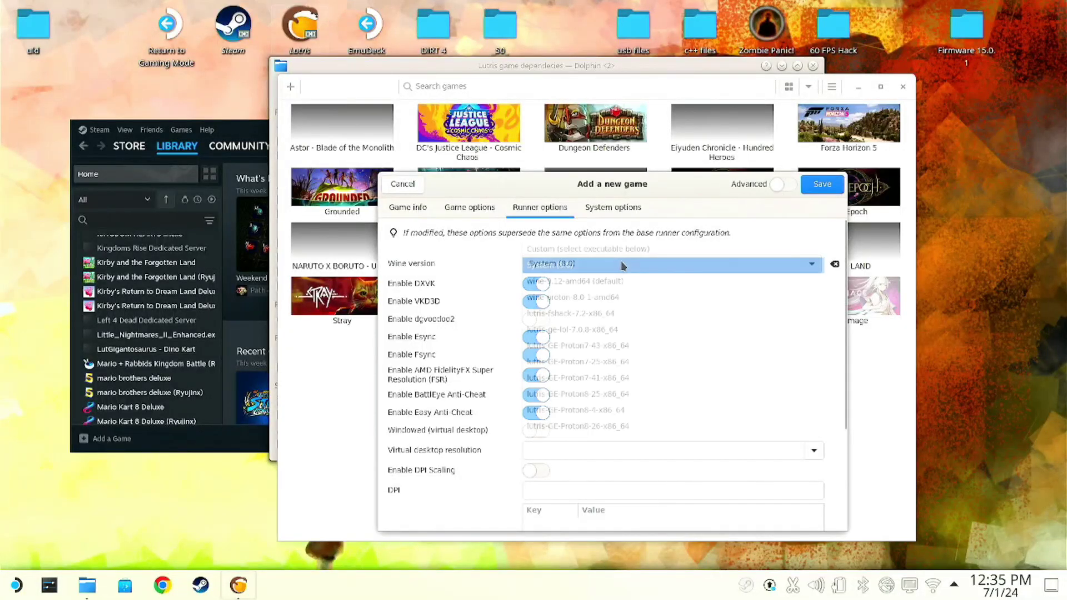
pyautogui.click(615, 300)
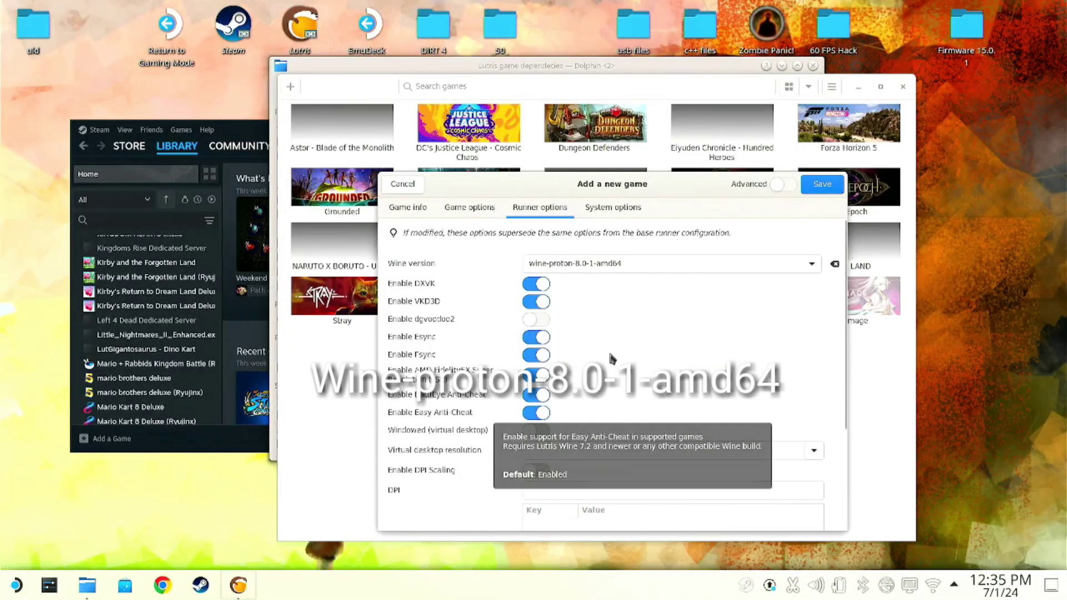
pyautogui.click(613, 208)
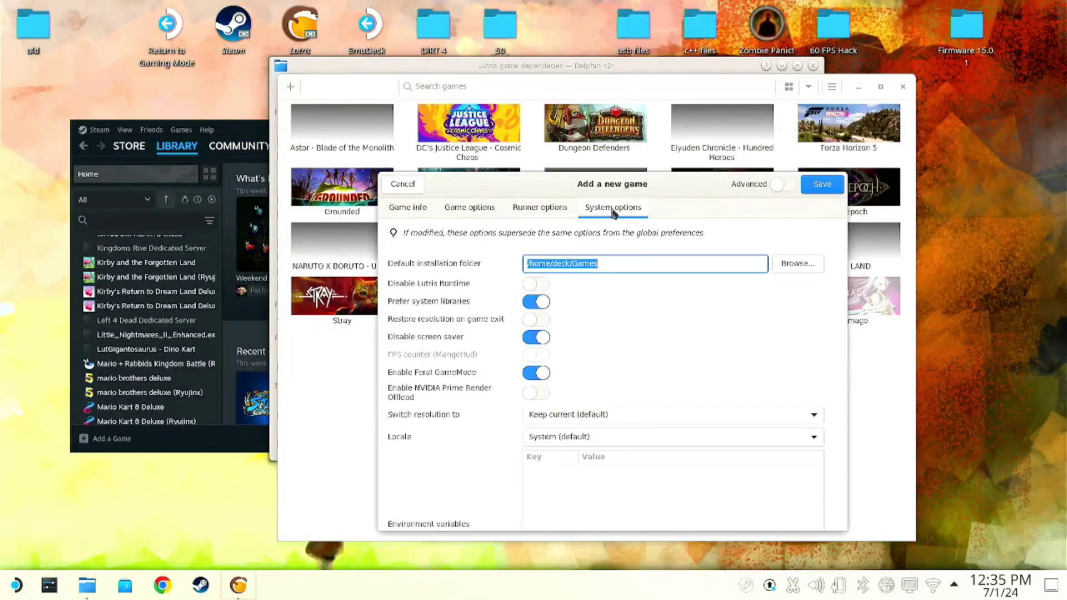
pyautogui.click(833, 190)
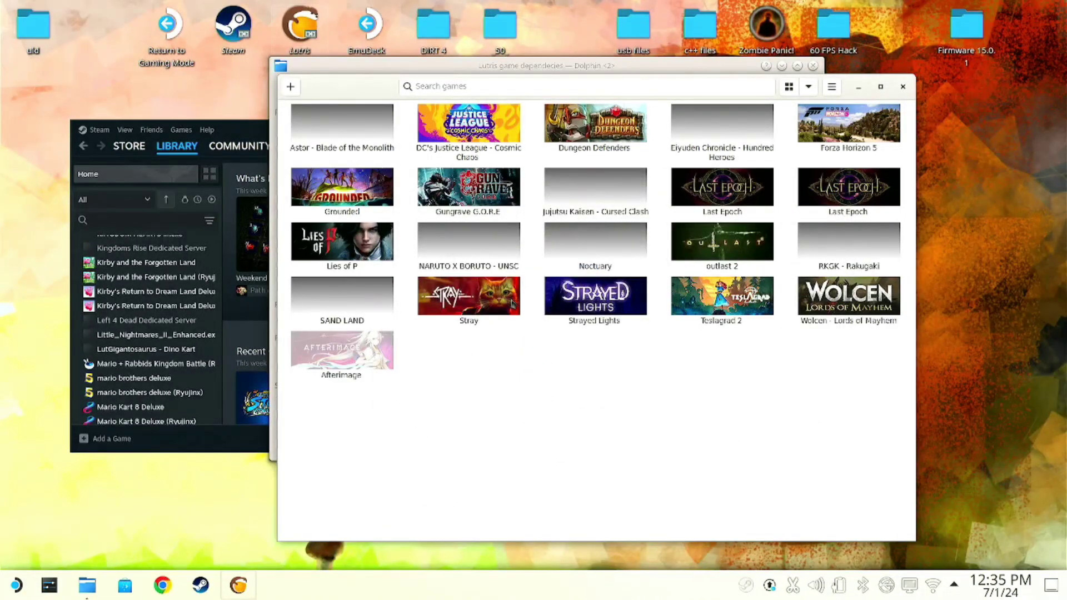
# - Configure Lies of P to use vc_redist.x86.exe from Games/Lies of P/_Redist as its executable and save
pyautogui.rightClick(364, 249)
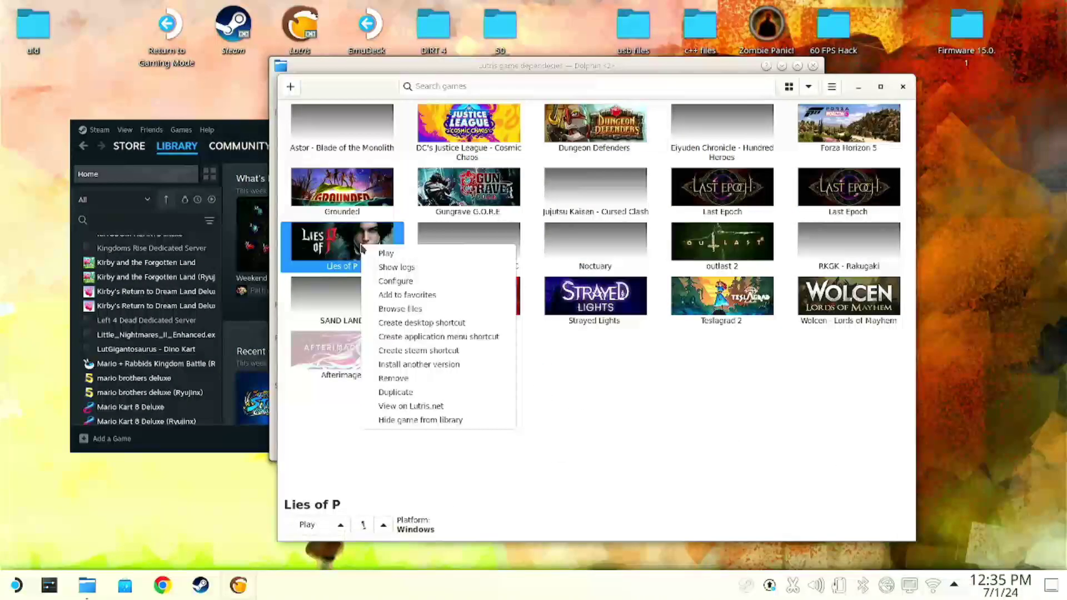
pyautogui.click(398, 281)
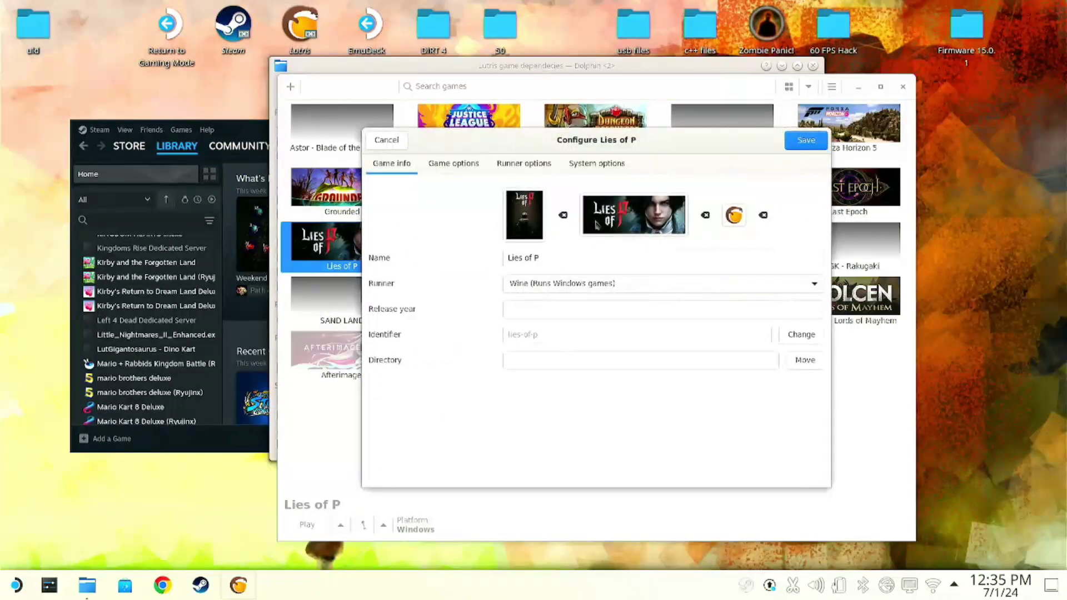
pyautogui.click(454, 164)
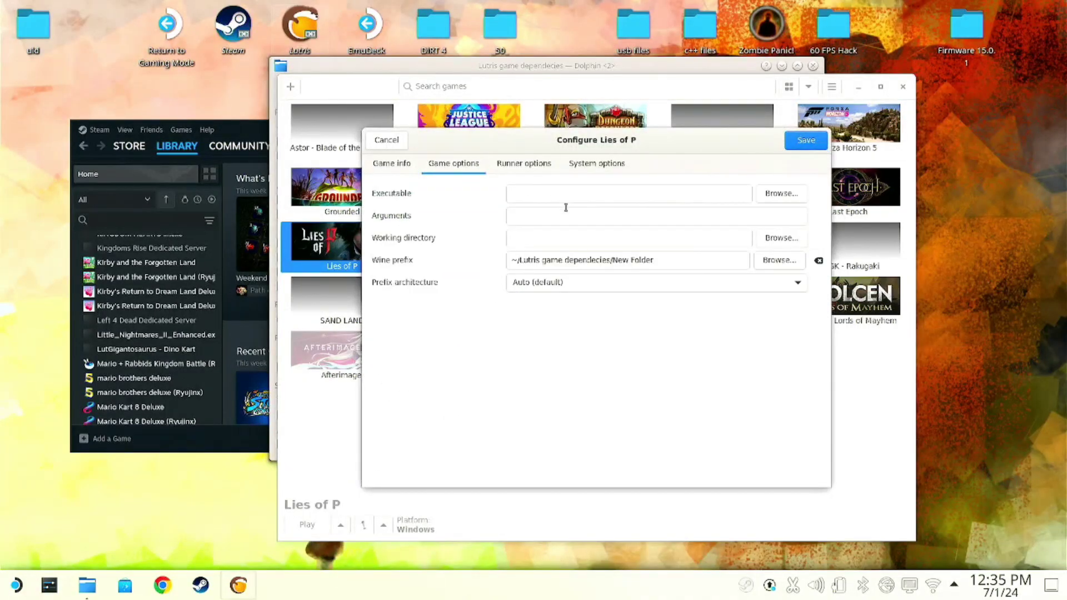
pyautogui.click(775, 199)
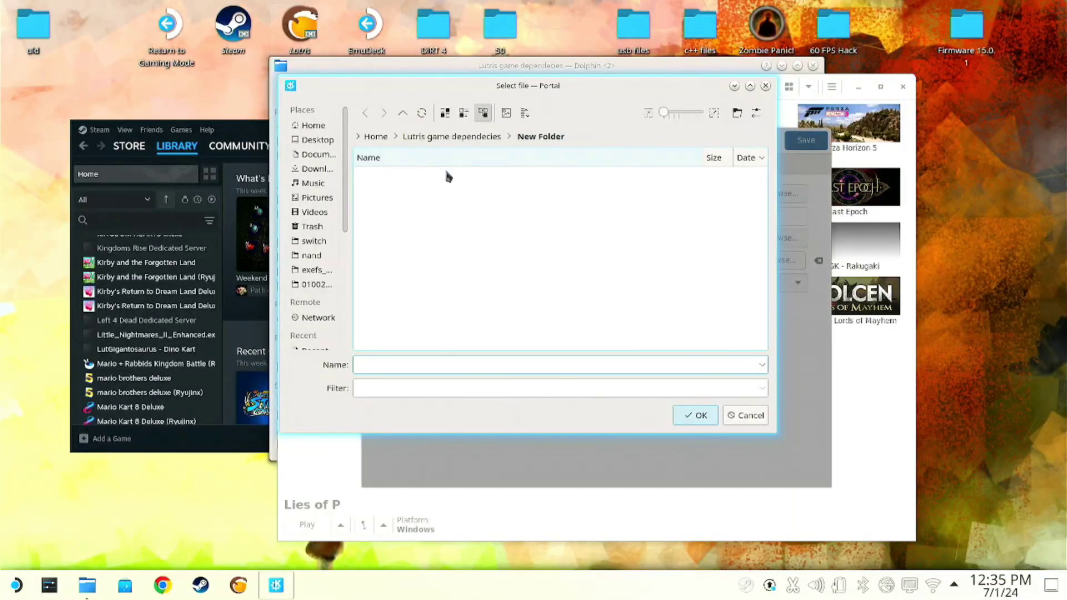
pyautogui.click(368, 137)
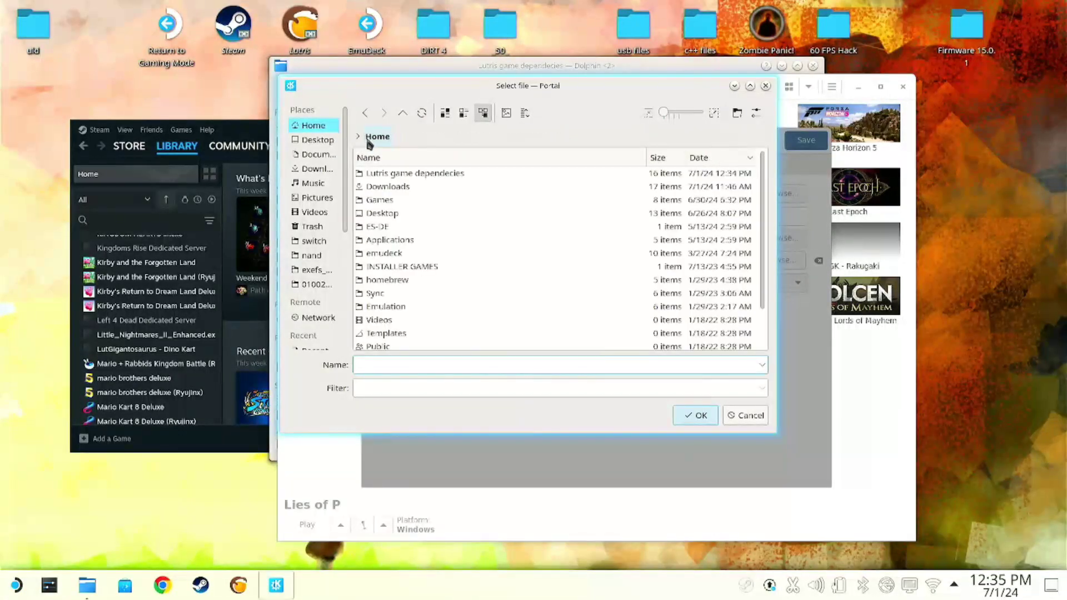
pyautogui.click(409, 198)
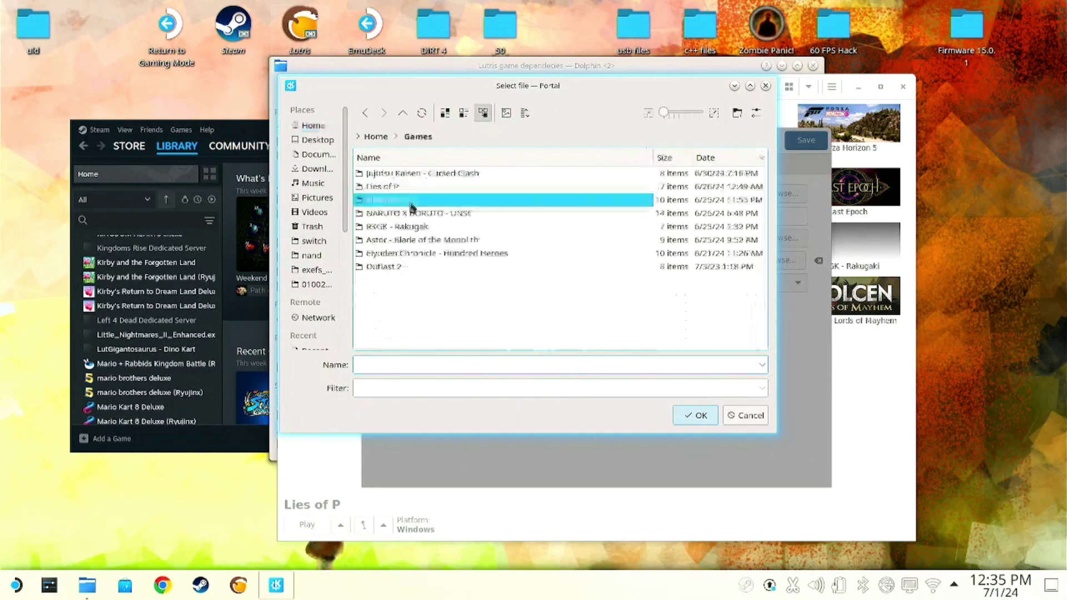
pyautogui.click(418, 188)
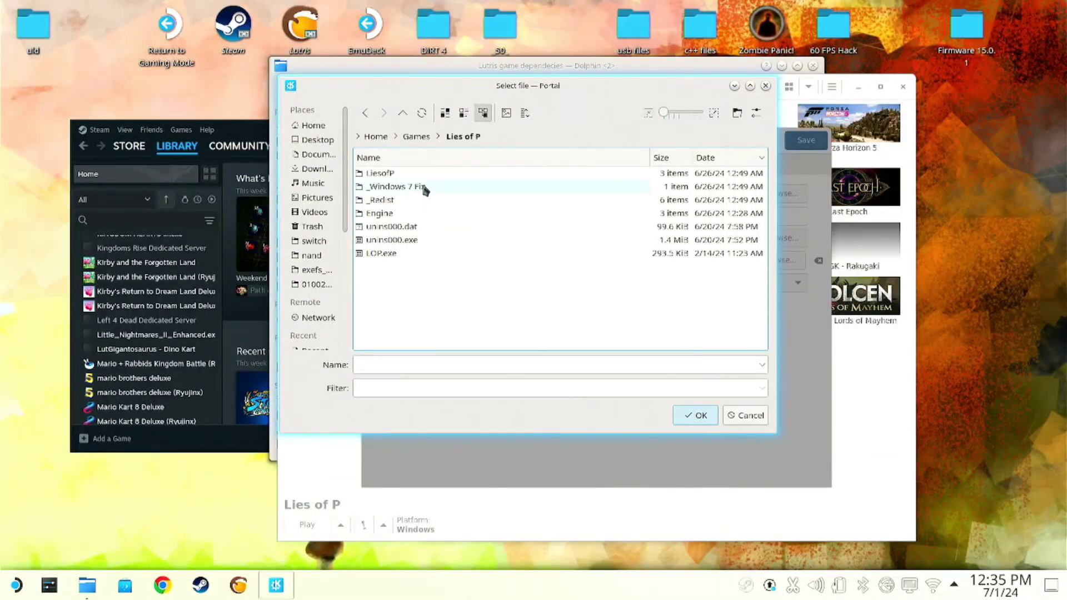
pyautogui.click(395, 201)
pyautogui.click(415, 187)
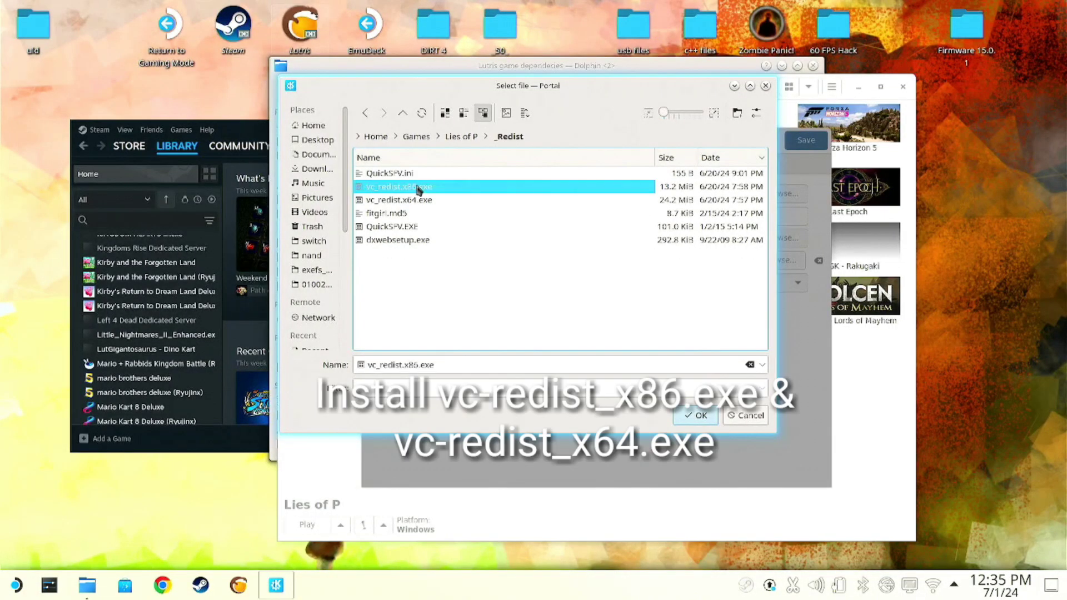
pyautogui.click(431, 199)
pyautogui.click(439, 189)
pyautogui.click(684, 415)
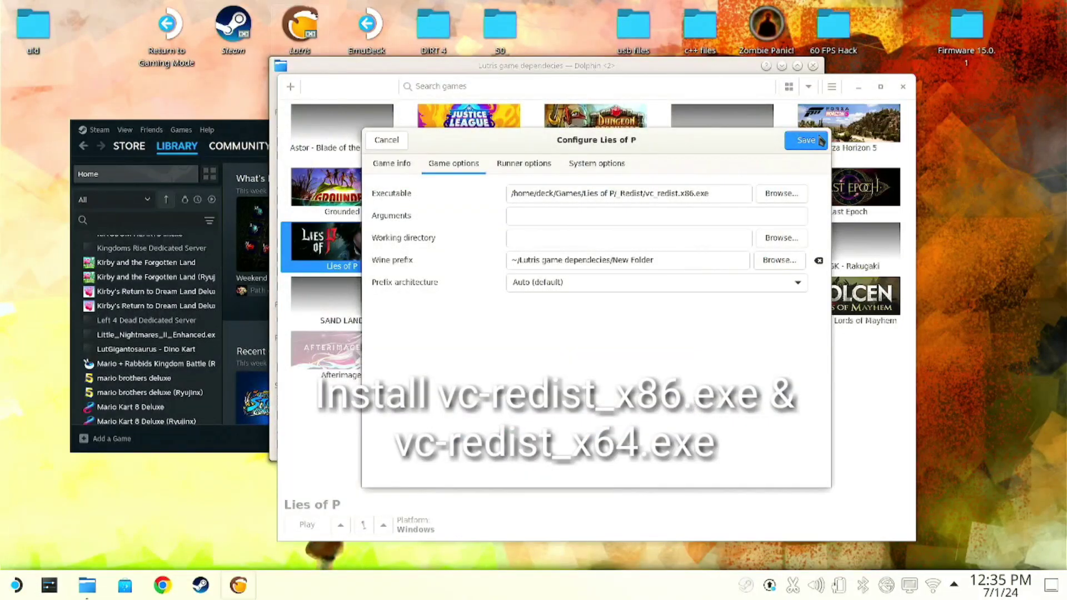
pyautogui.click(805, 140)
# - Launch the Lies of P entry, accept the license terms and install the Microsoft Visual C++ 2015-2022 Redistributable (x86), closing the installer when done
pyautogui.click(315, 526)
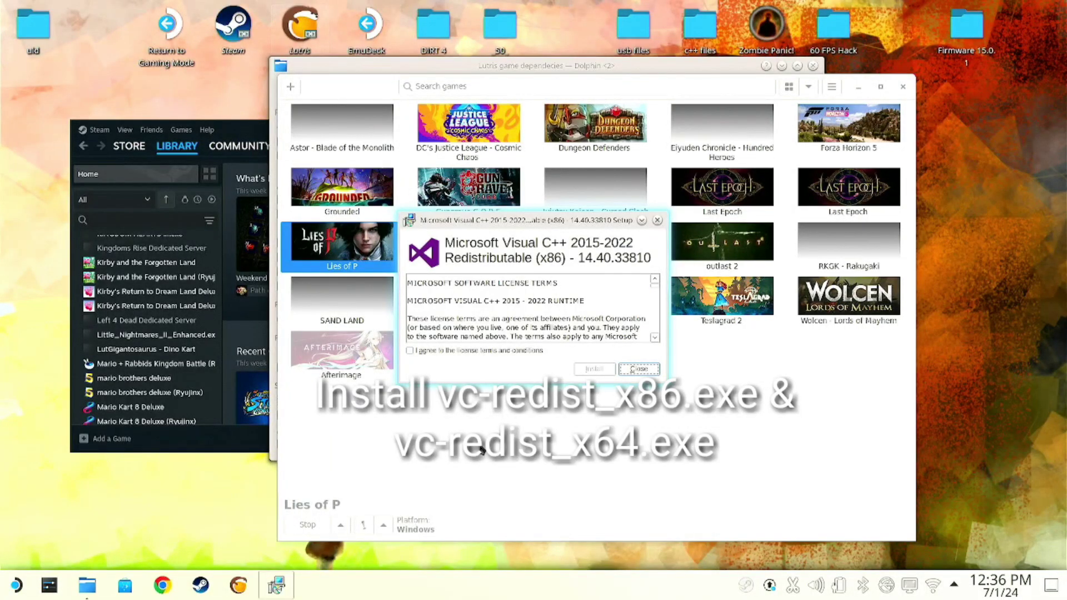
pyautogui.click(425, 350)
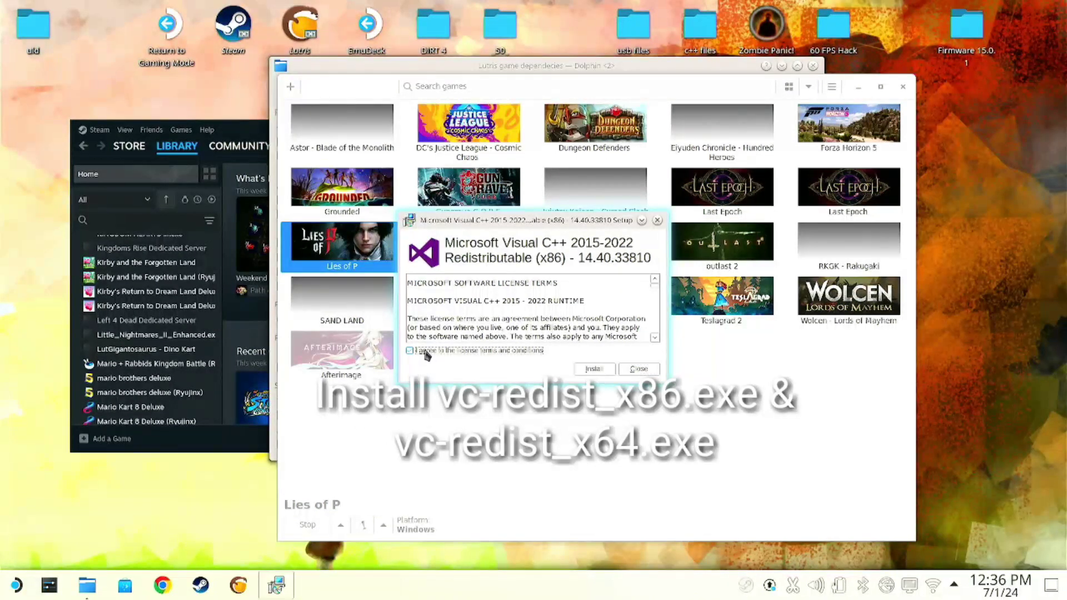
pyautogui.click(603, 370)
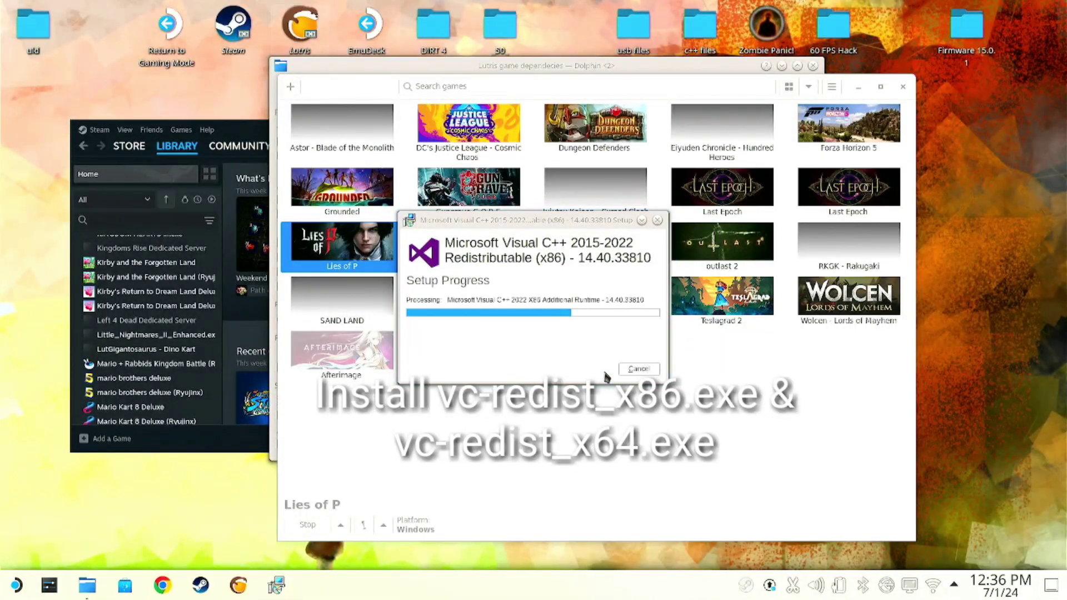
pyautogui.click(620, 369)
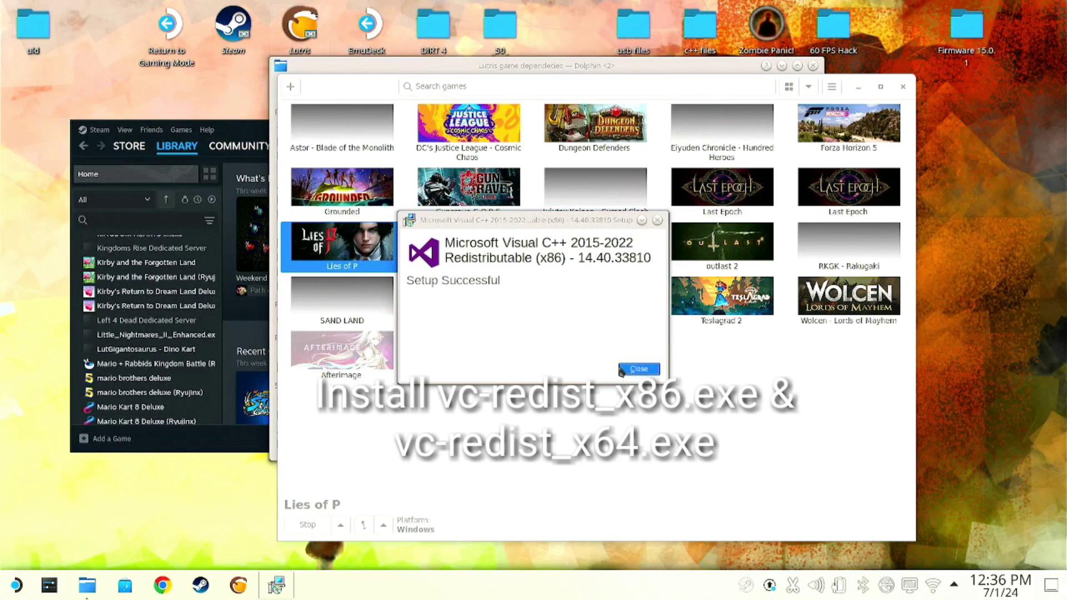
# - Change the Lies of P executable to vc_redist.x64.exe in the _Redist folder and save the configuration
pyautogui.rightClick(387, 256)
pyautogui.click(434, 290)
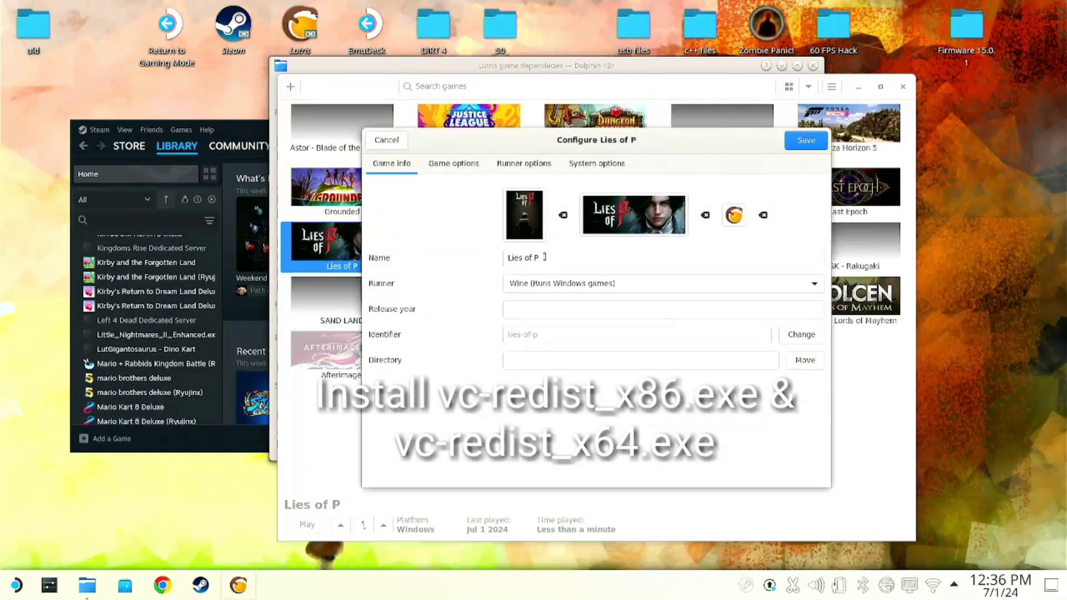
pyautogui.click(471, 167)
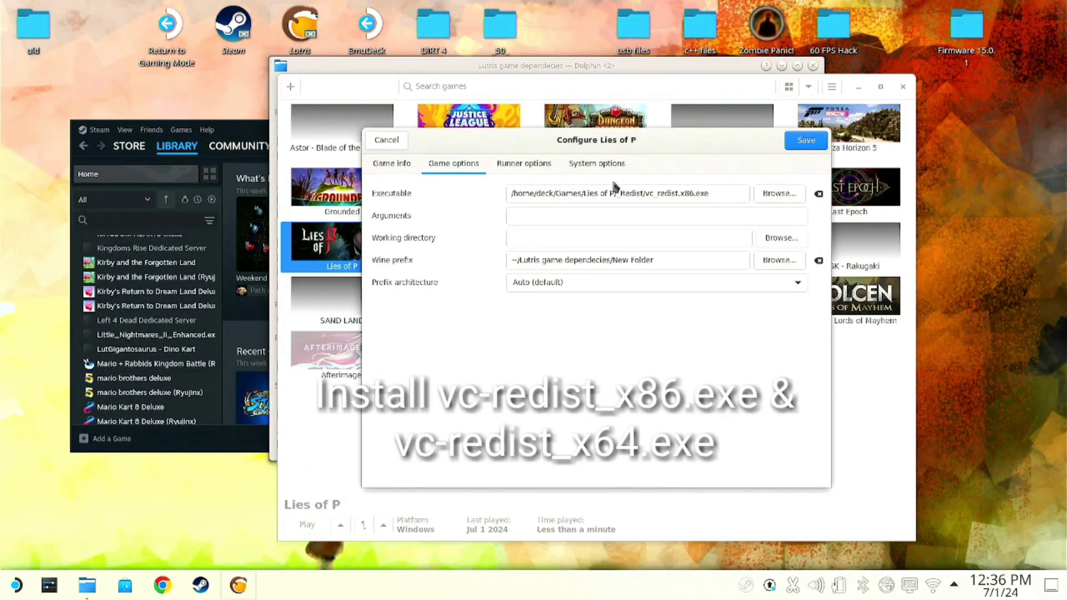
pyautogui.click(789, 194)
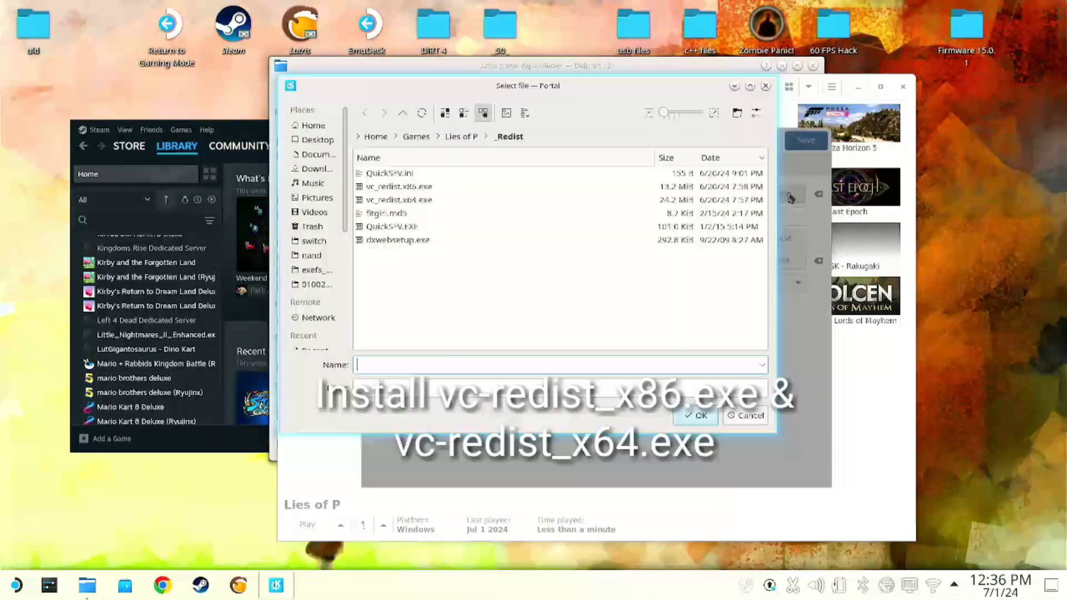
pyautogui.click(443, 200)
pyautogui.click(688, 415)
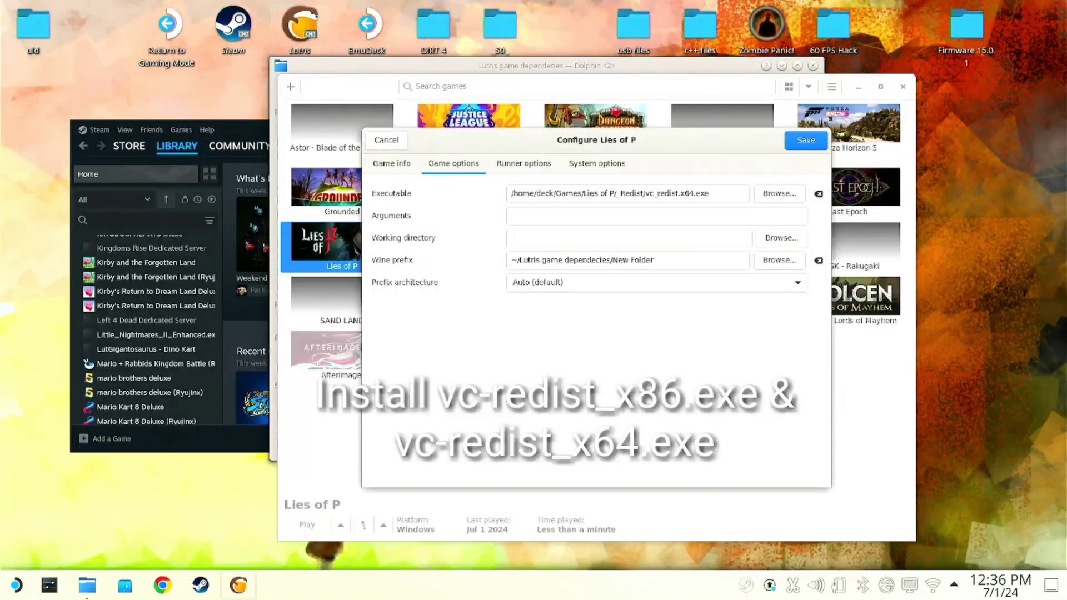
pyautogui.click(804, 143)
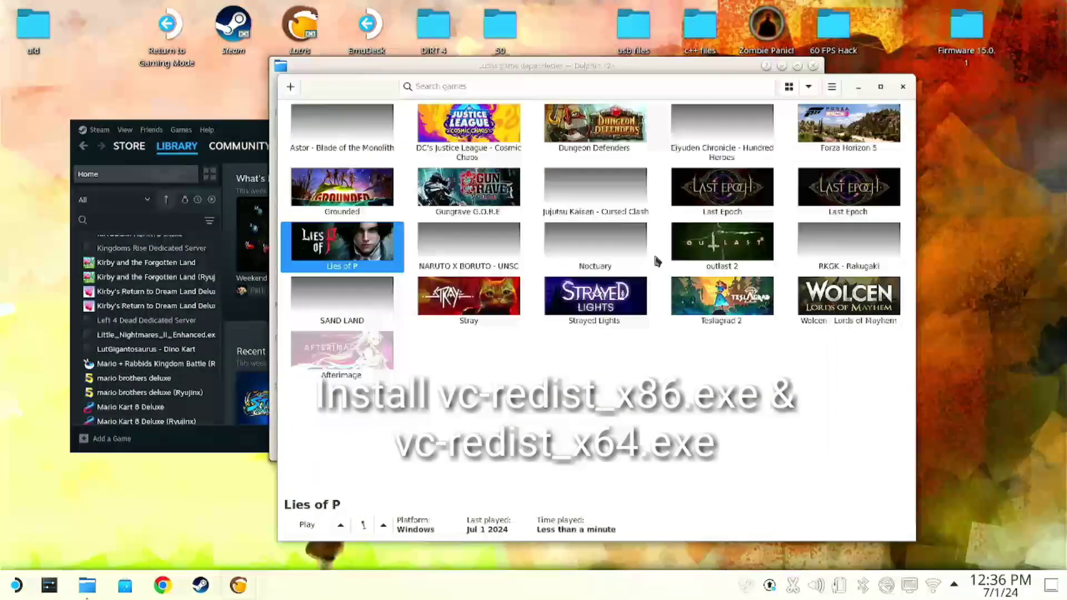
# - Run the Lies of P entry, agree to the license and install the Microsoft Visual C++ 2015-2022 Redistributable (x64), closing its setup at the end
pyautogui.click(315, 530)
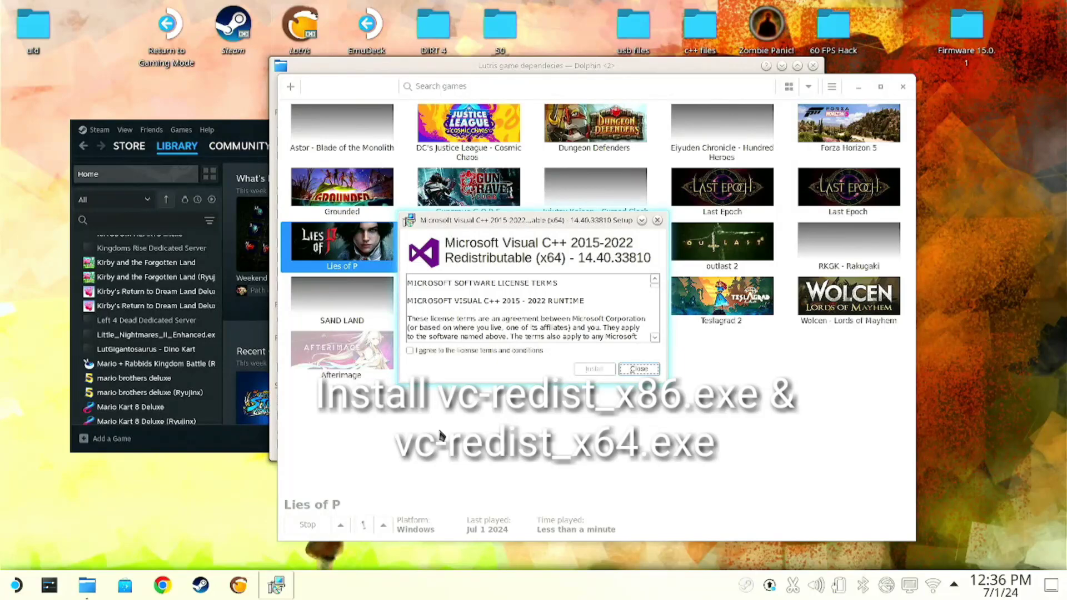
pyautogui.click(472, 351)
pyautogui.click(593, 369)
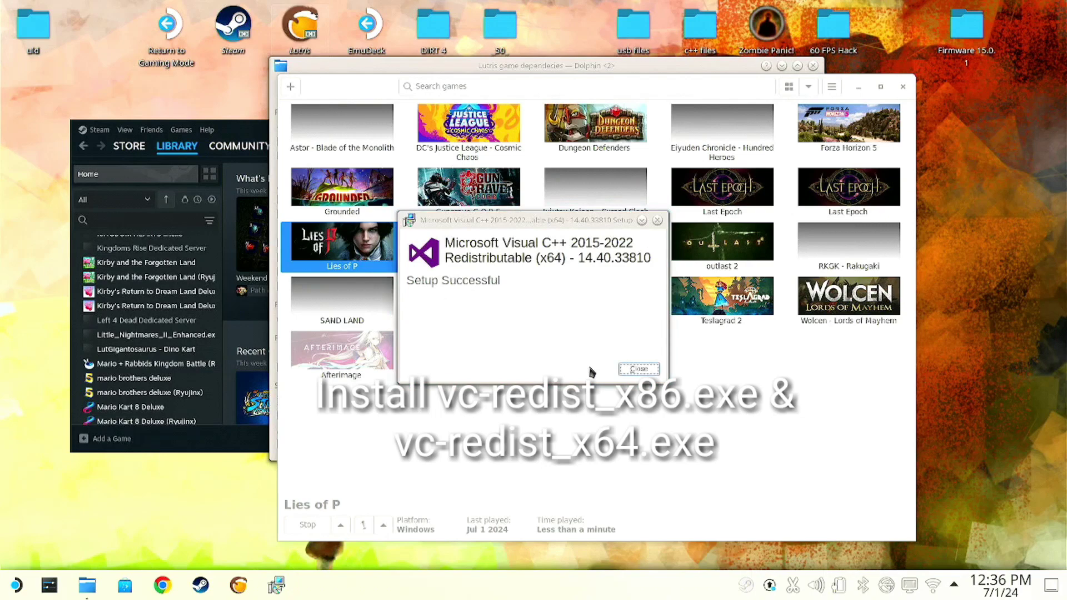
pyautogui.click(636, 369)
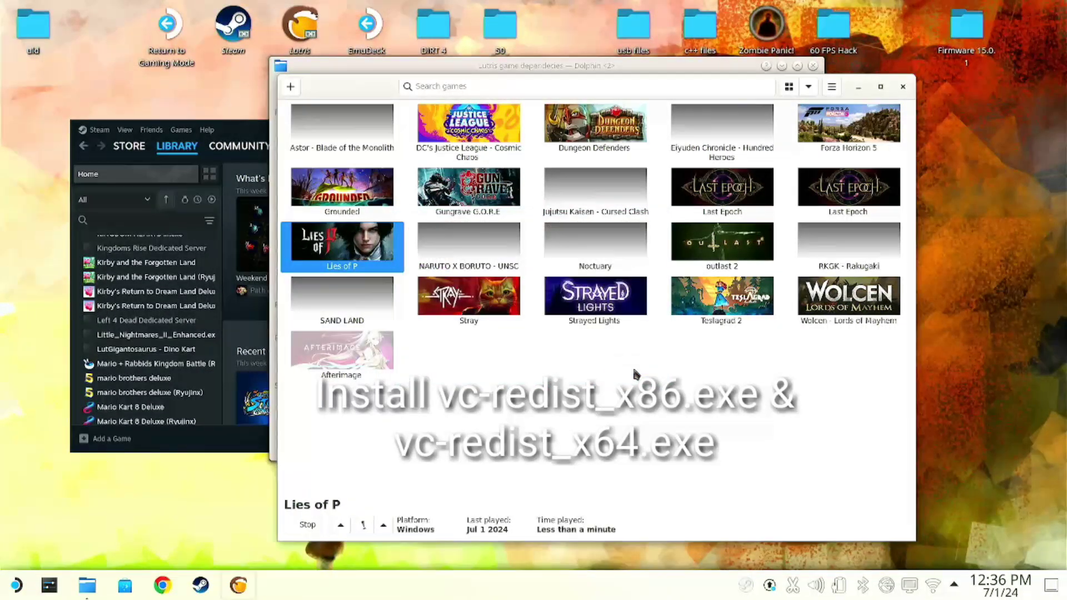
# - Set the Lies of P executable to DXSETUP.exe from Downloads/CommonRedist/Directx_Jun2010_redist and save
pyautogui.rightClick(368, 258)
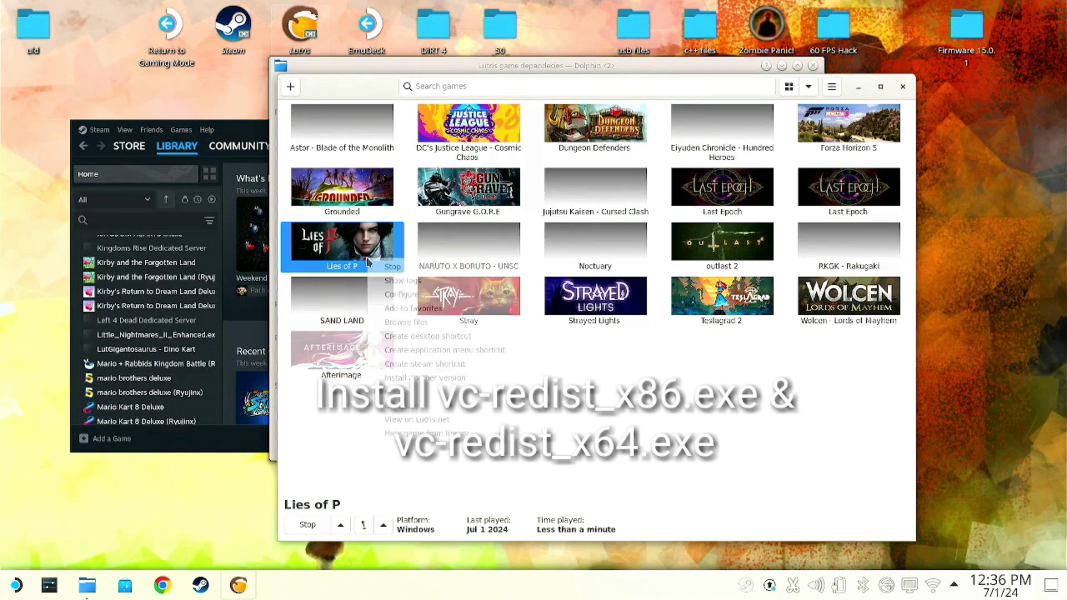
pyautogui.click(396, 295)
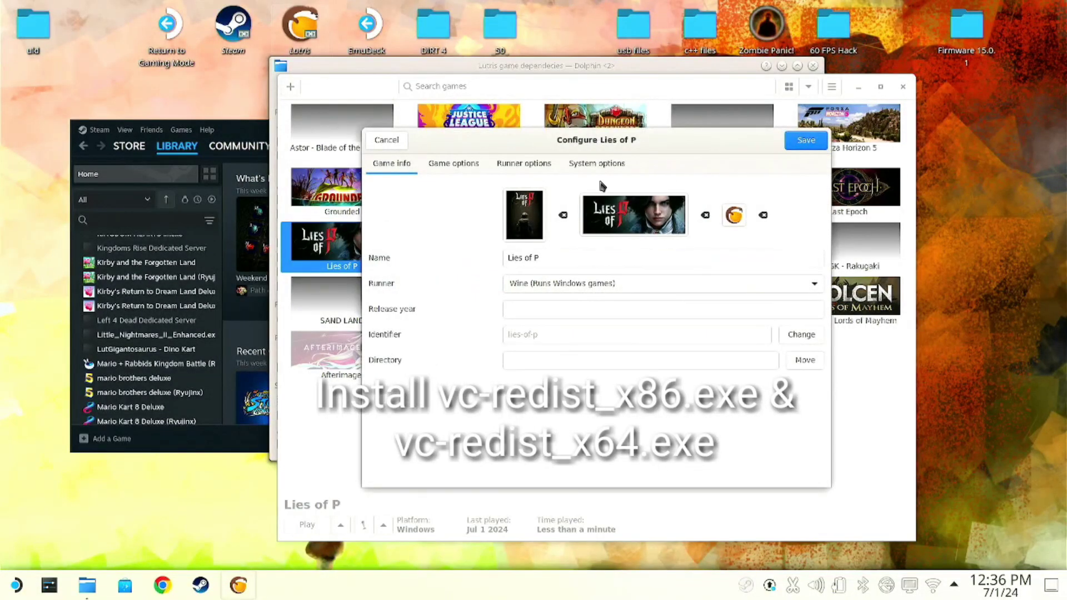
pyautogui.click(523, 163)
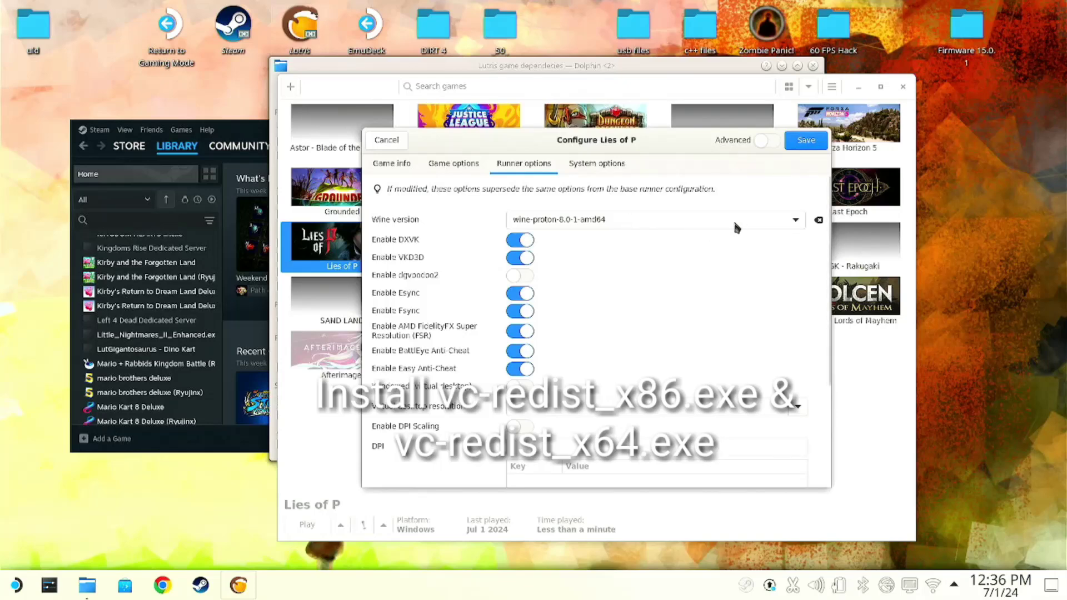
pyautogui.click(453, 163)
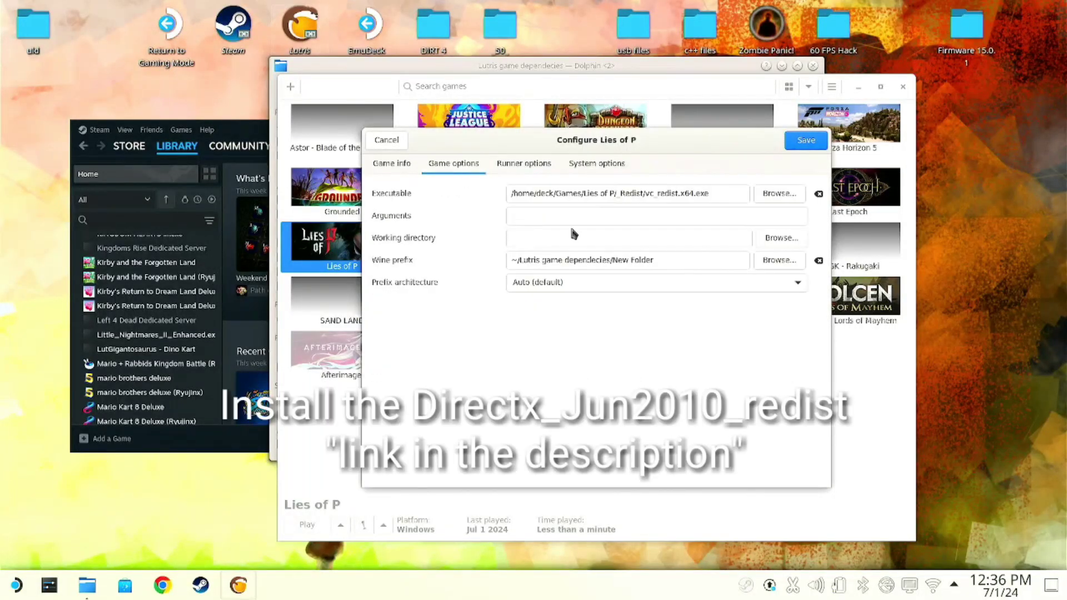
pyautogui.click(779, 193)
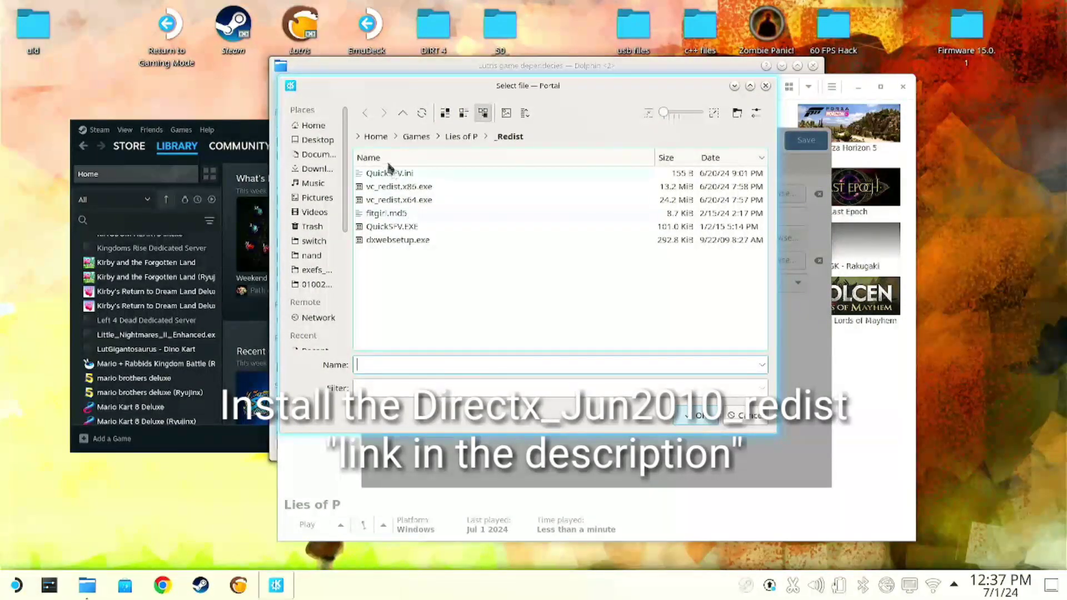
pyautogui.click(331, 171)
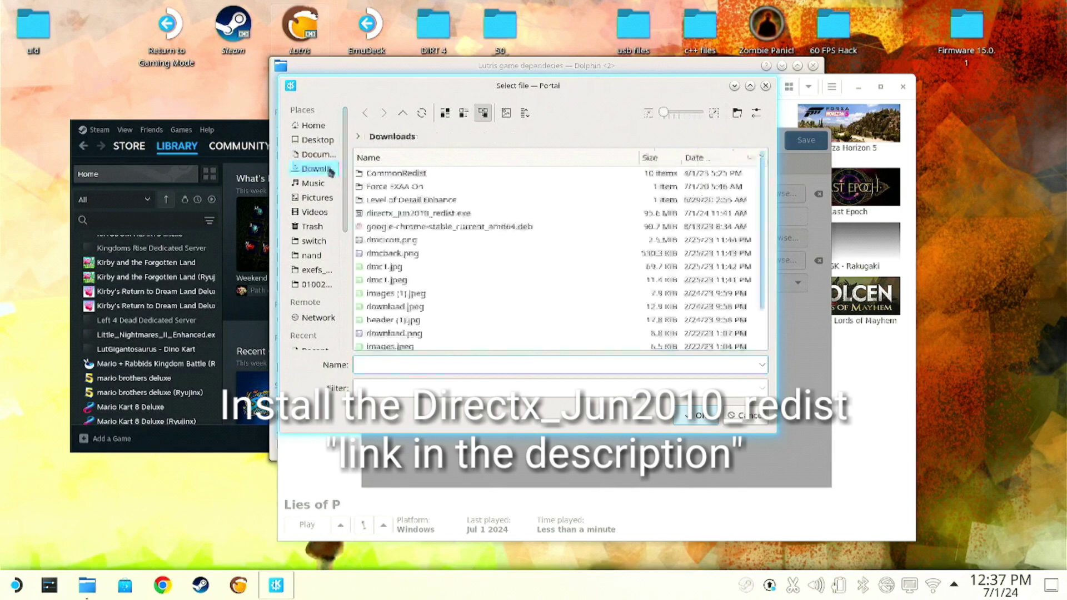
pyautogui.click(401, 173)
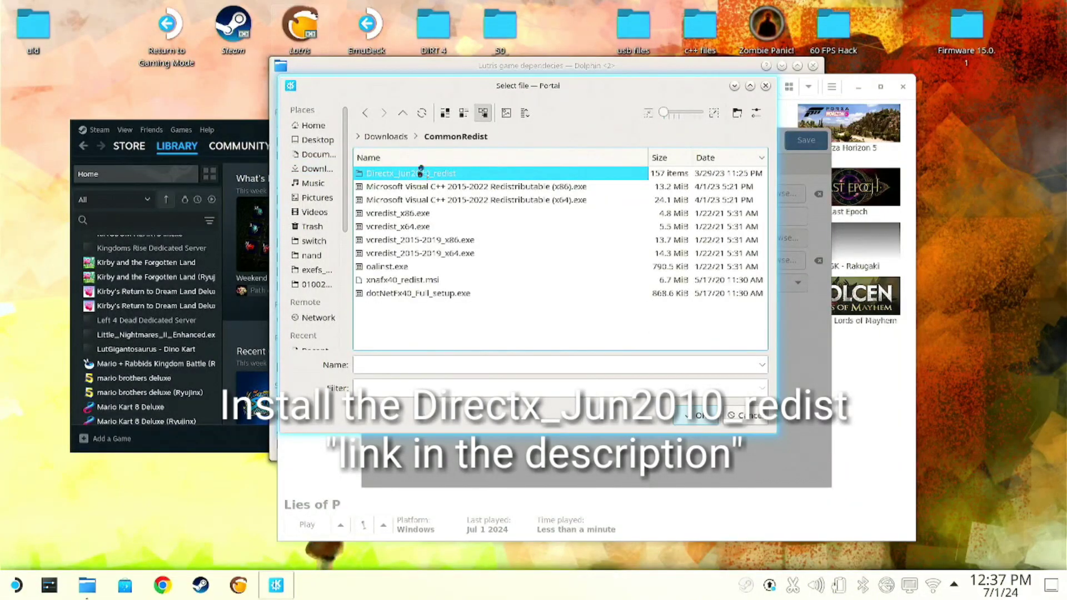
pyautogui.click(421, 174)
pyautogui.click(419, 174)
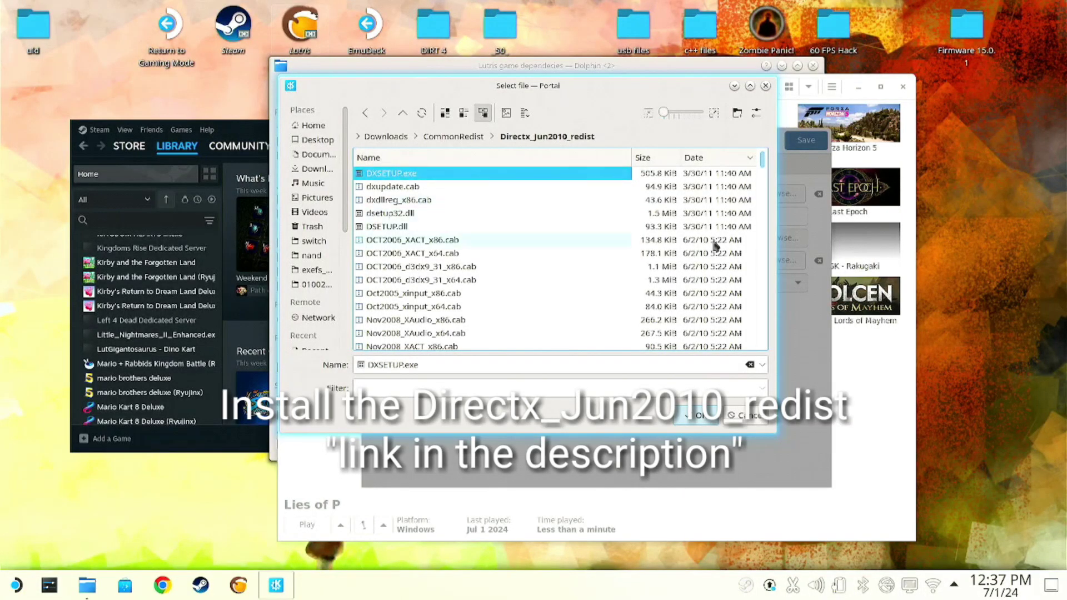
pyautogui.click(698, 416)
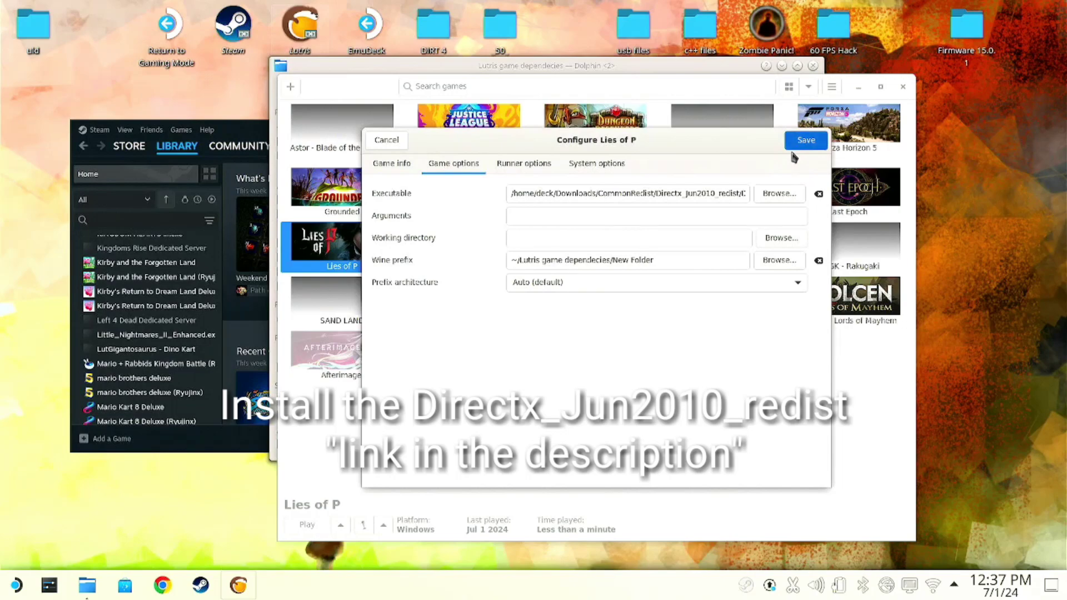
pyautogui.click(796, 145)
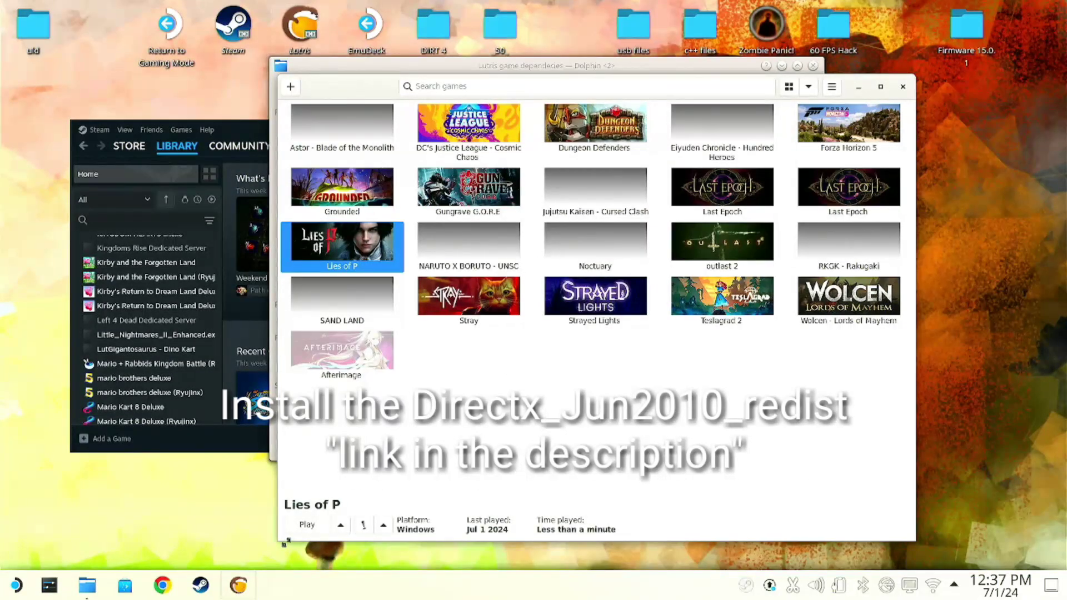
# - Start the Lies of P entry, accept the DirectX agreement, install the DirectX runtime components and finish the setup
pyautogui.click(300, 527)
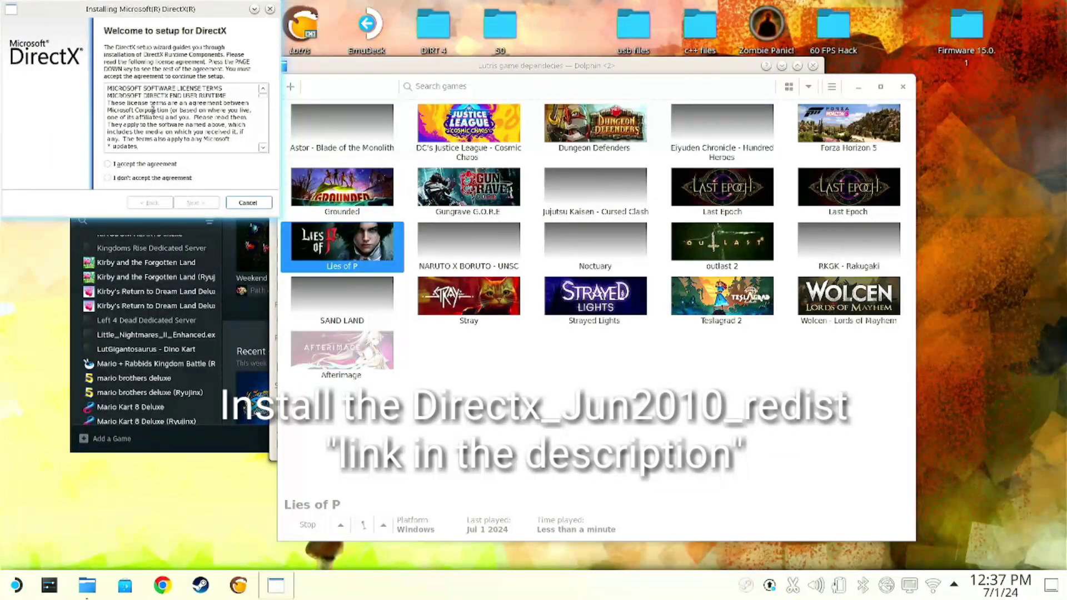
pyautogui.click(161, 166)
pyautogui.click(195, 203)
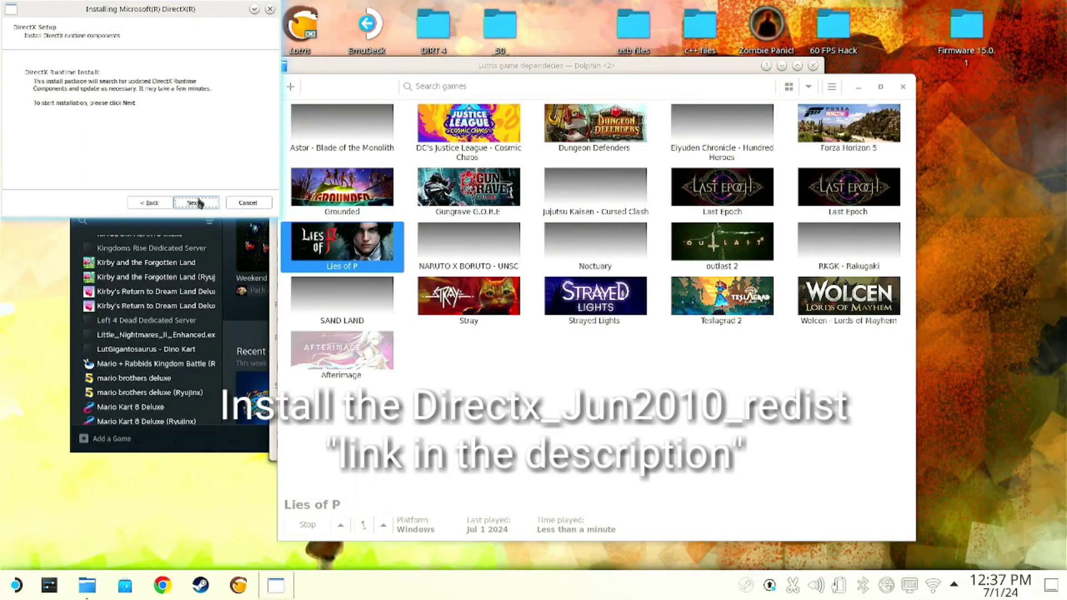
pyautogui.click(196, 202)
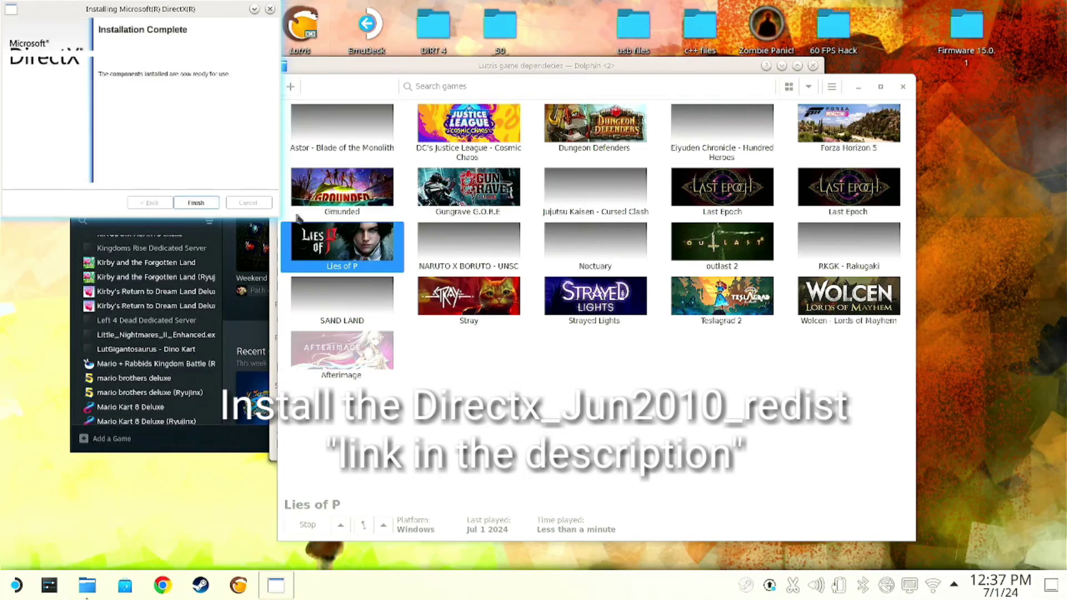
pyautogui.click(210, 204)
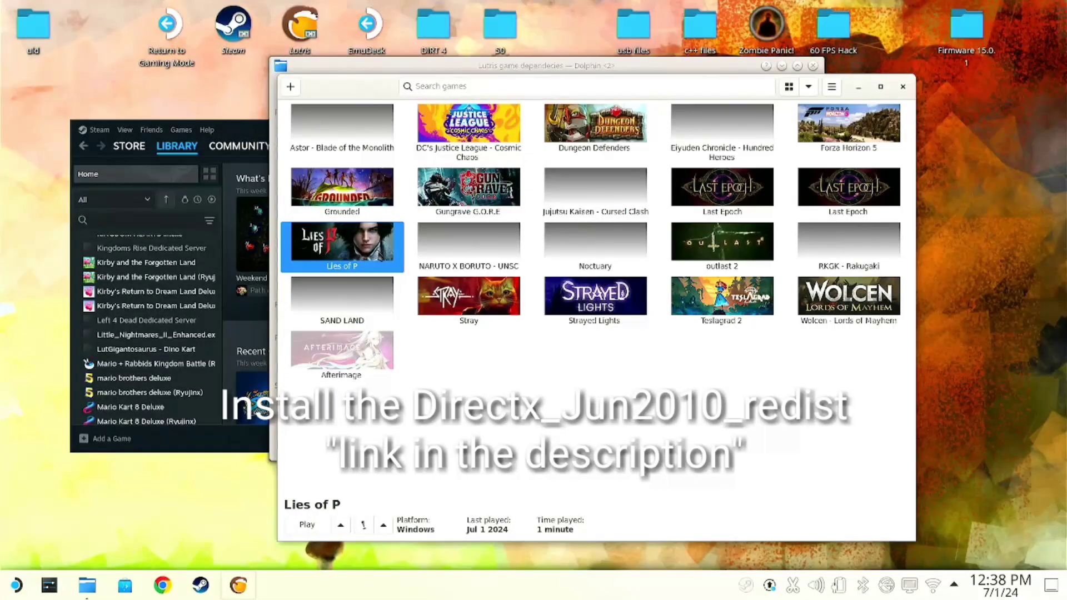
# - Set the Lies of P executable to LOP.exe in the Home/Games/Lies of P folder and save the configuration
pyautogui.rightClick(378, 253)
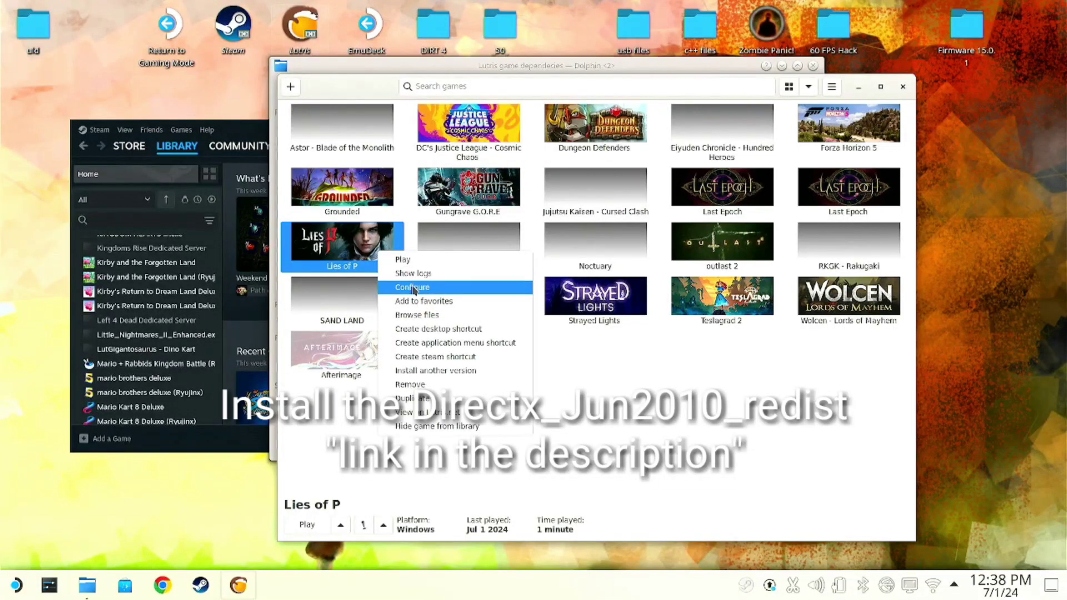
pyautogui.click(414, 287)
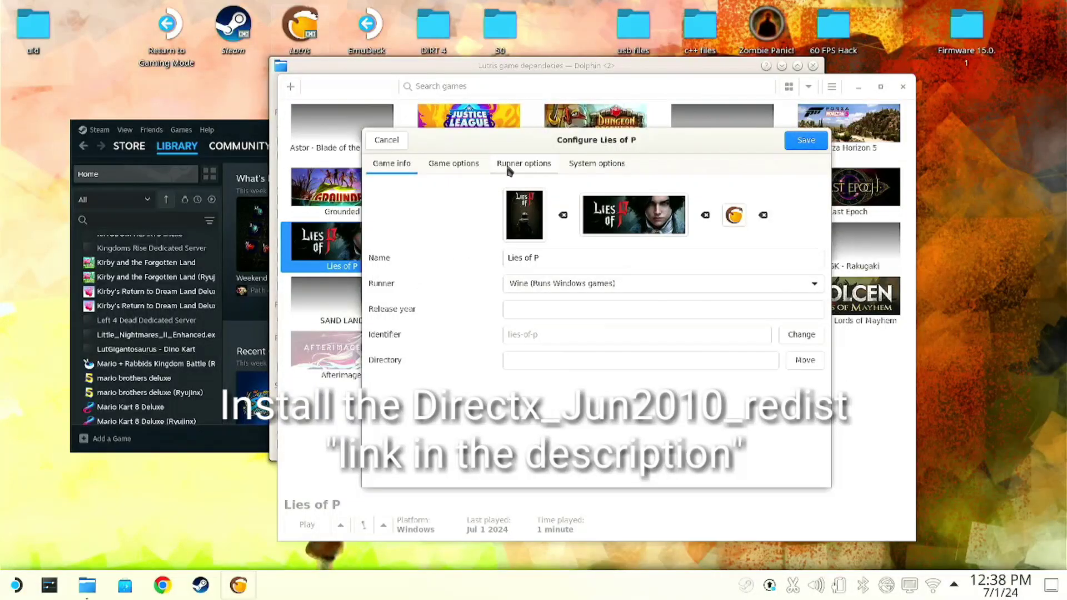
pyautogui.click(468, 166)
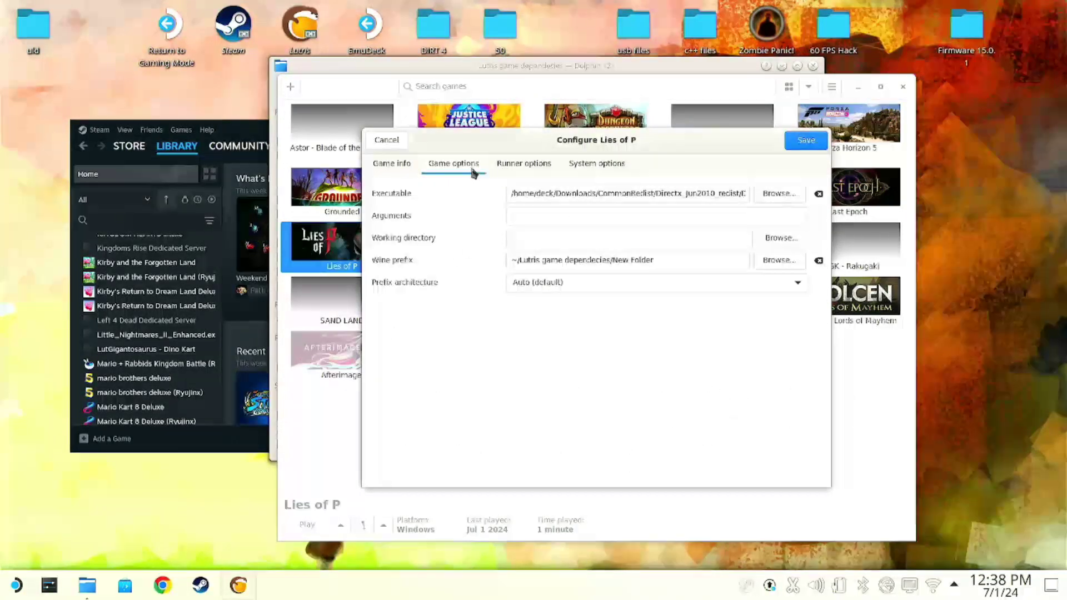
pyautogui.click(780, 193)
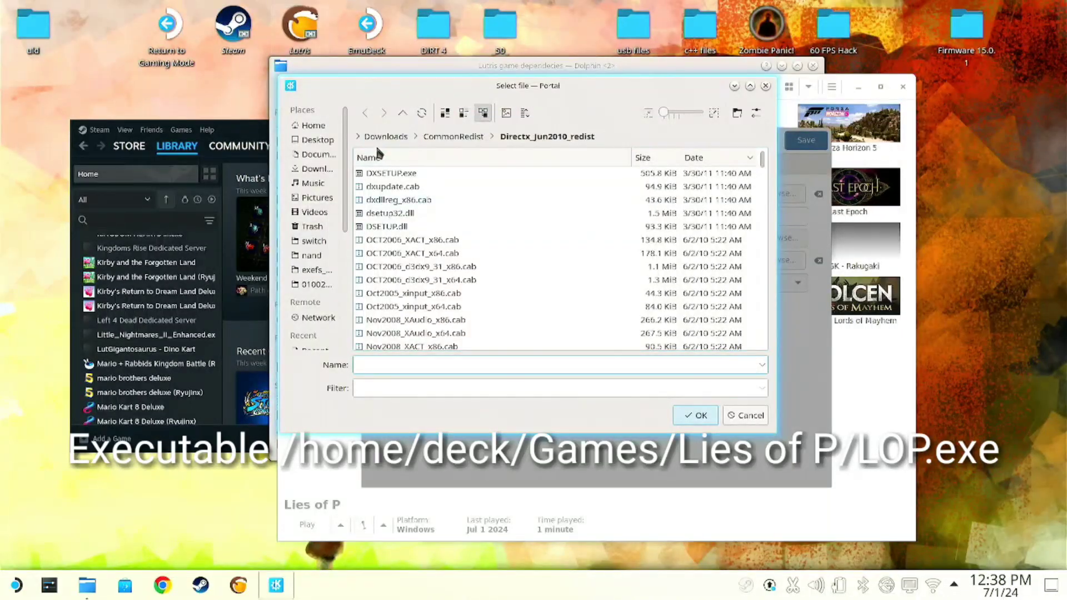
pyautogui.click(324, 127)
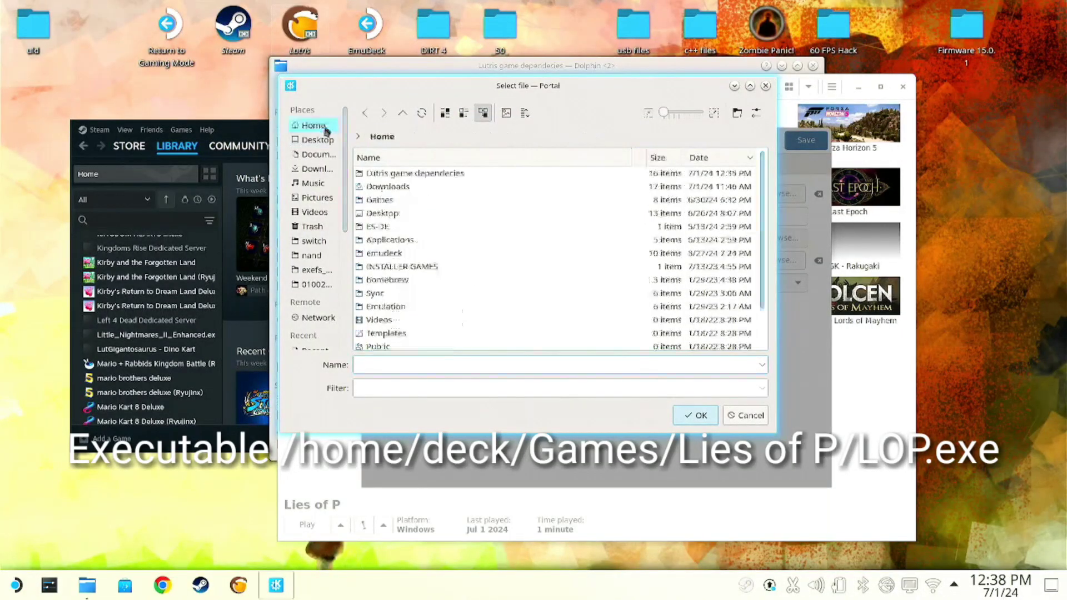
pyautogui.doubleClick(395, 202)
pyautogui.doubleClick(413, 184)
pyautogui.click(398, 253)
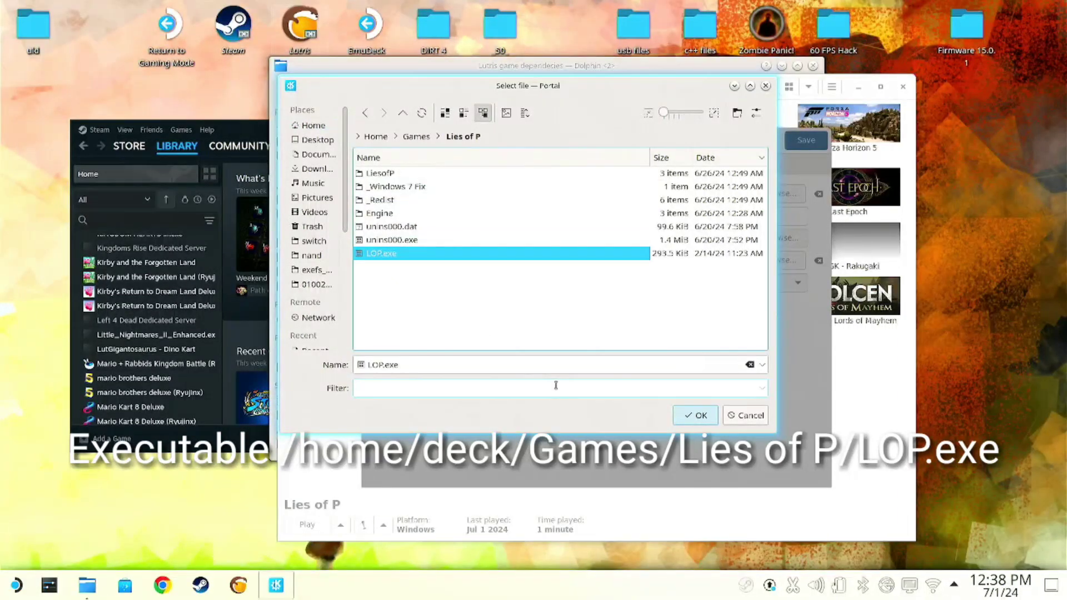
pyautogui.click(688, 412)
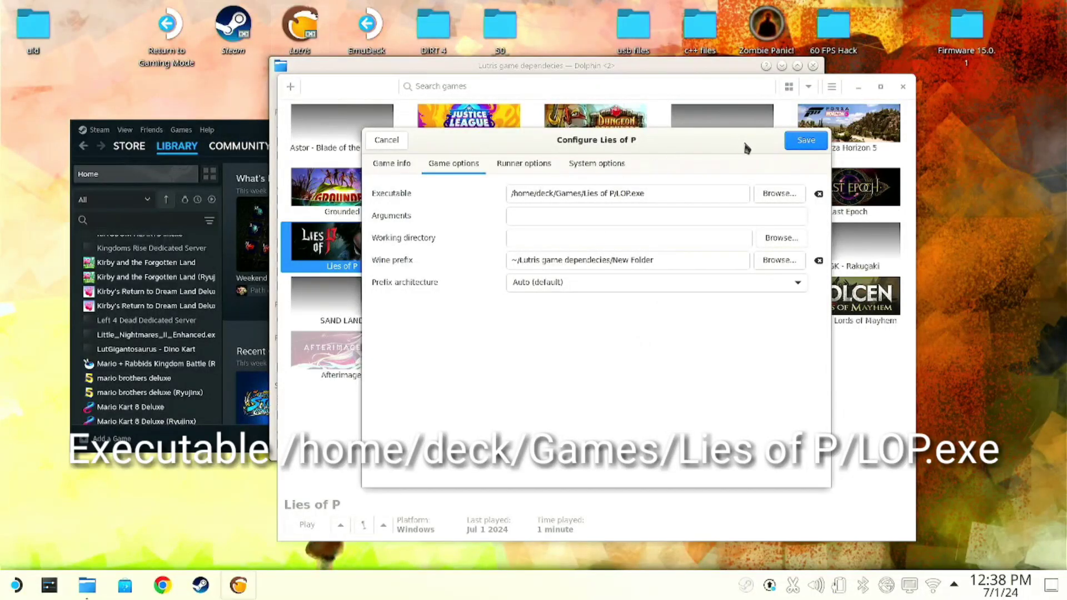
pyautogui.click(804, 141)
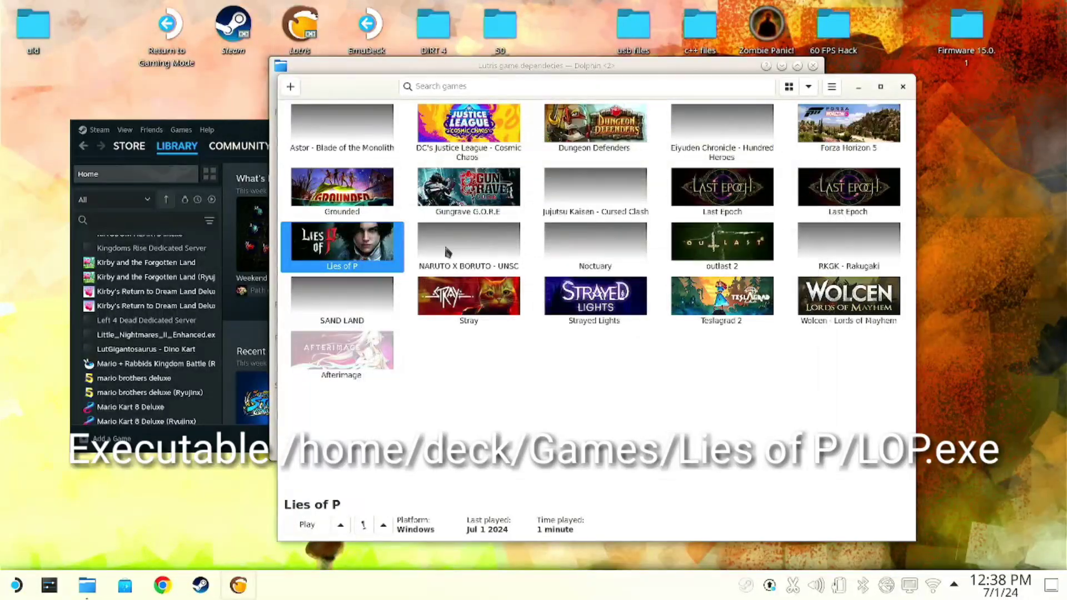
# - Launch Lies of P to test the configuration and dismiss the game's error dialog
pyautogui.rightClick(364, 260)
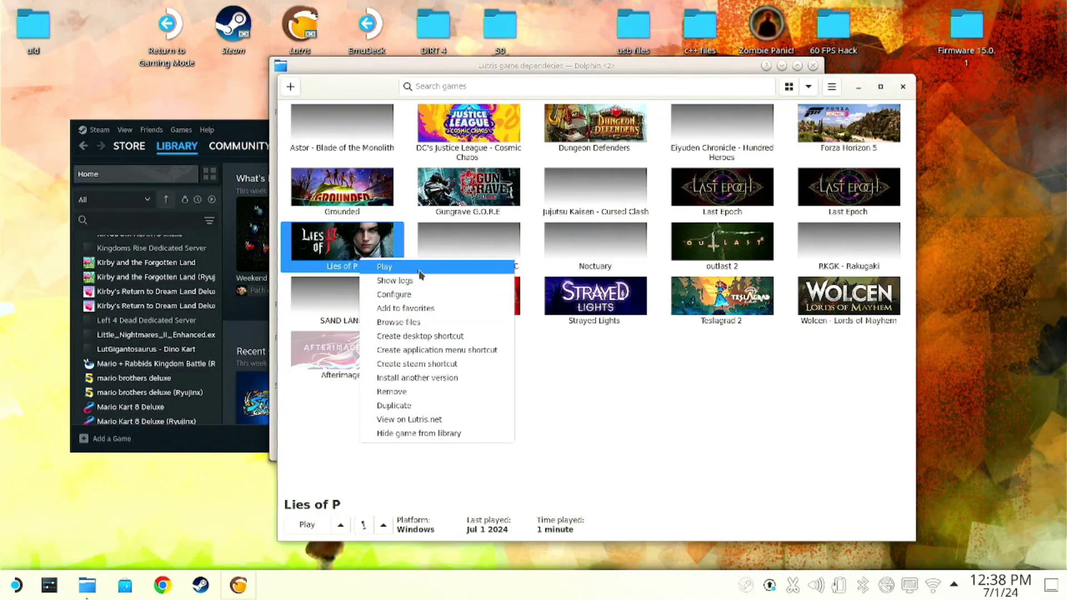
pyautogui.click(389, 267)
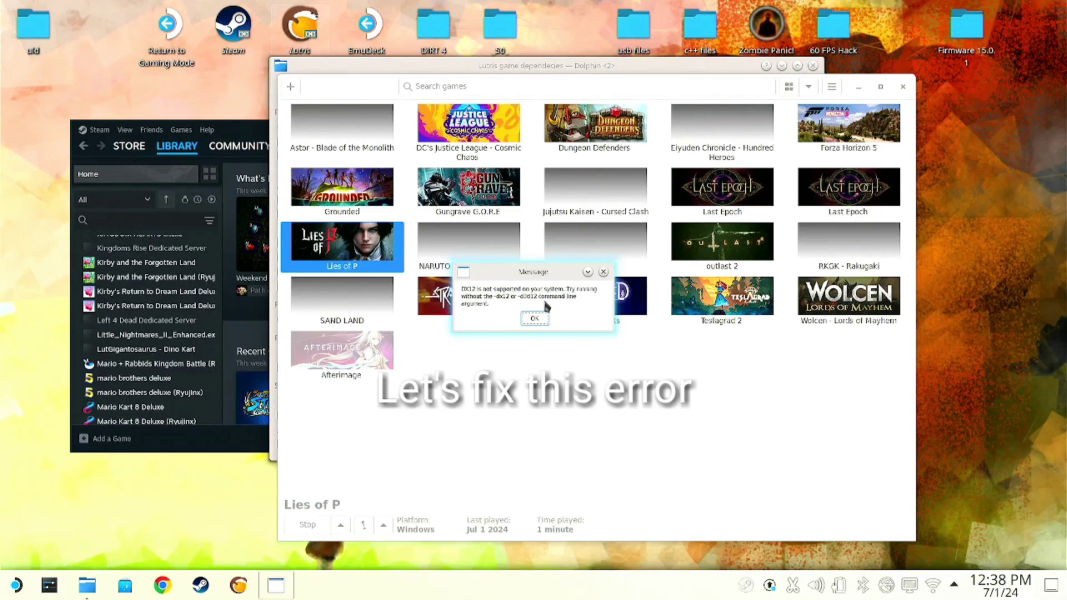
pyautogui.click(534, 319)
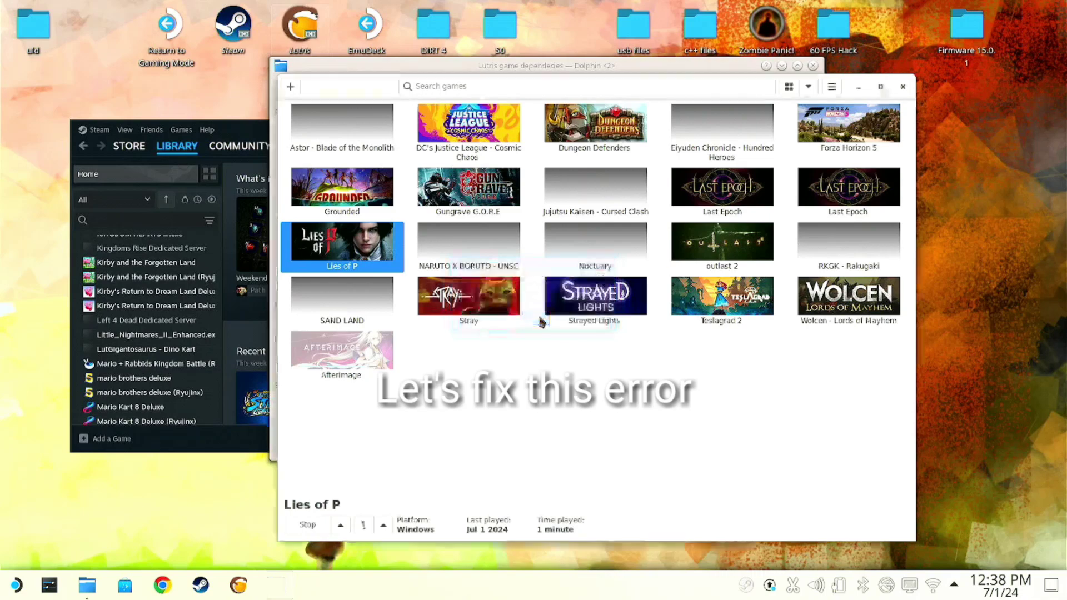
# - Reveal the advanced runner options for Lies of P, set the VKD3D version to v2.8 and save
pyautogui.rightClick(382, 262)
pyautogui.click(414, 296)
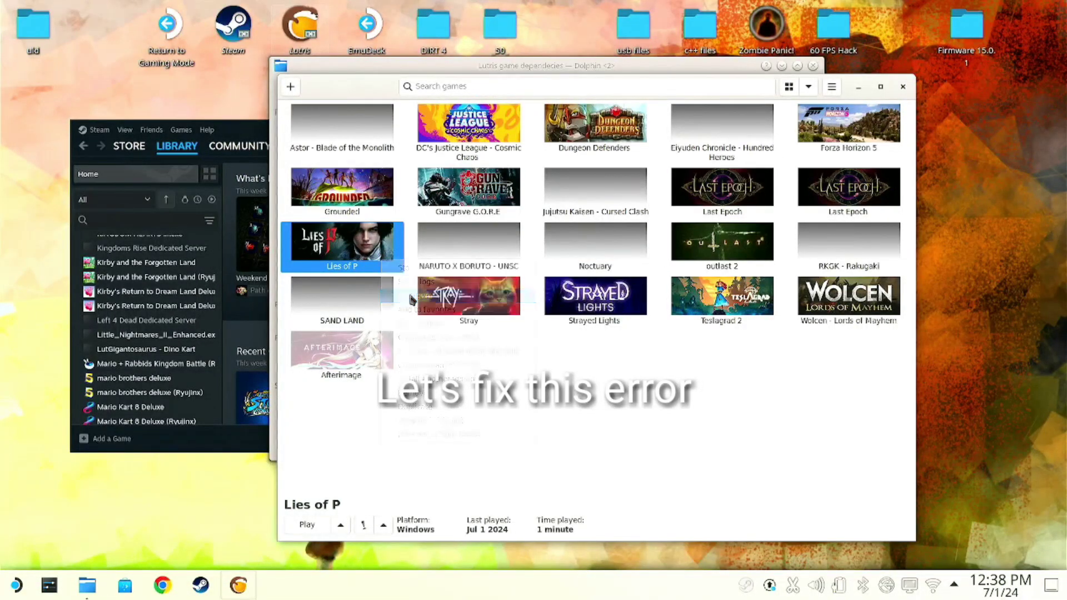
pyautogui.click(606, 163)
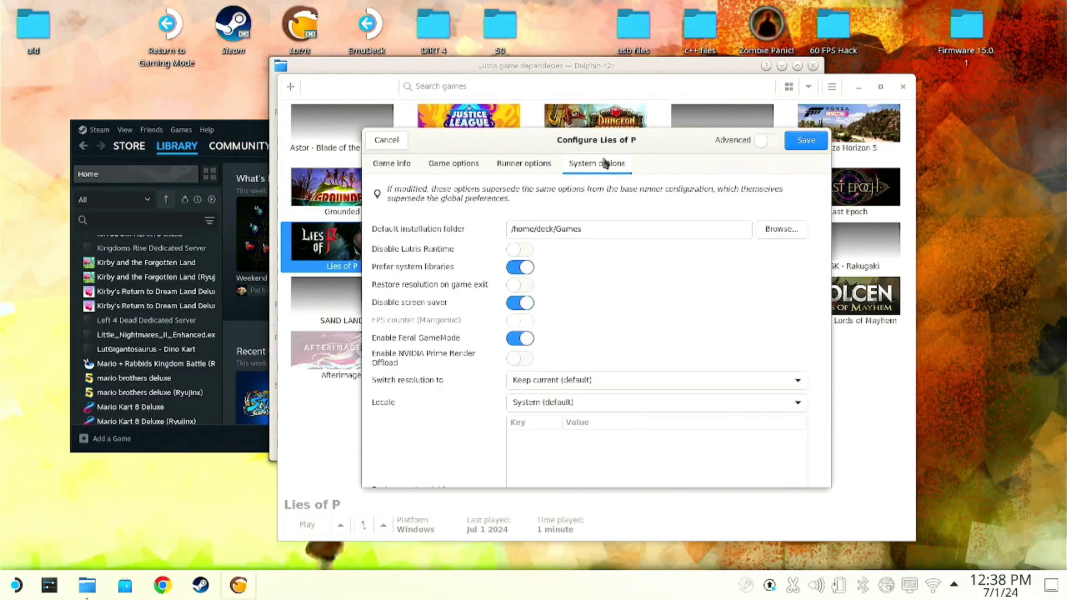
pyautogui.click(524, 168)
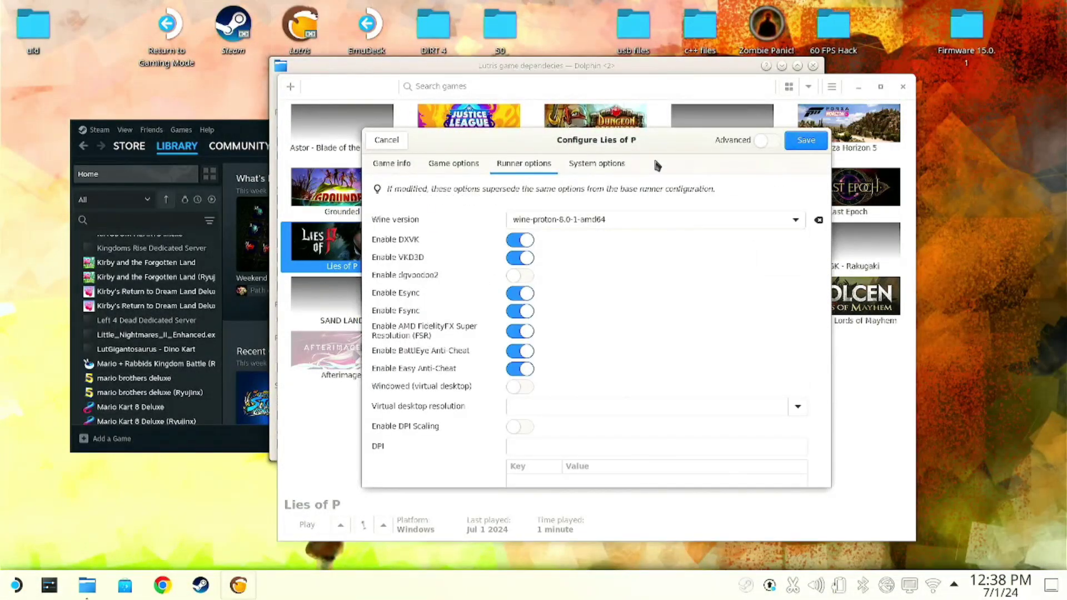
pyautogui.click(767, 141)
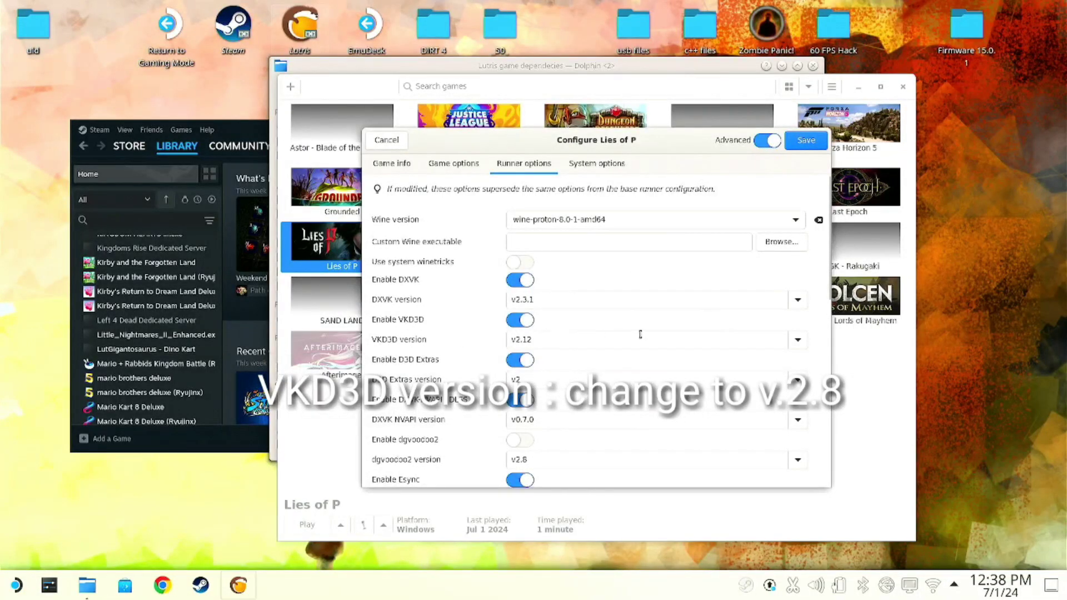
pyautogui.click(797, 339)
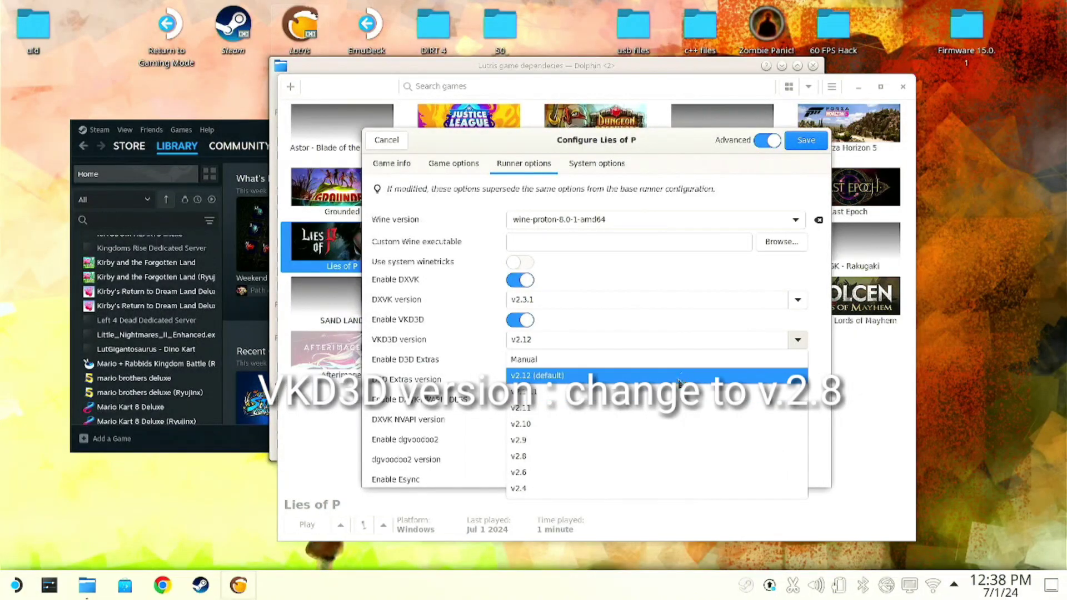
pyautogui.click(644, 454)
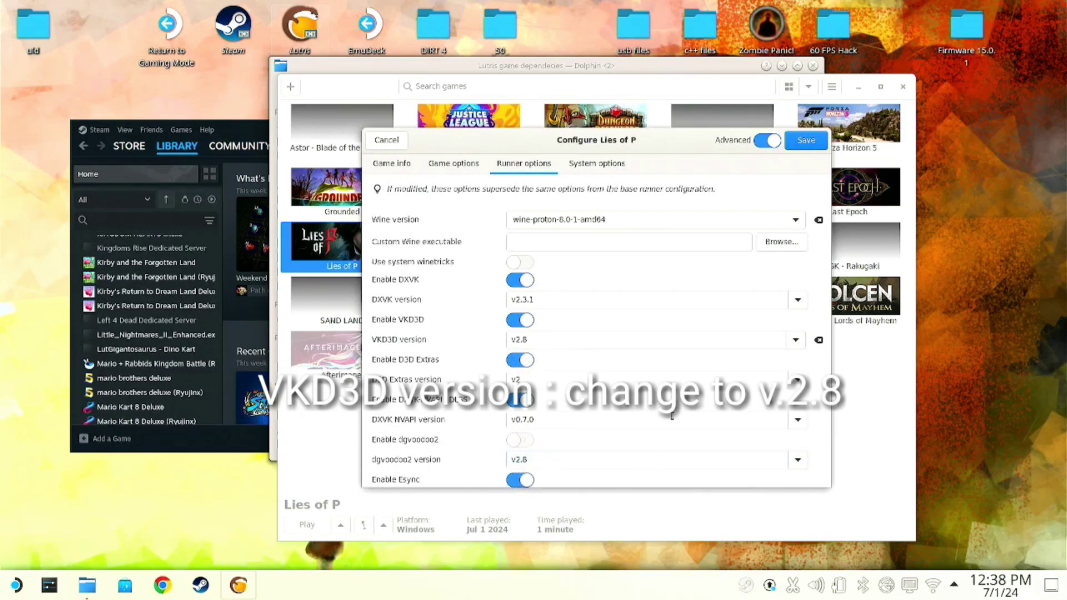
pyautogui.click(806, 141)
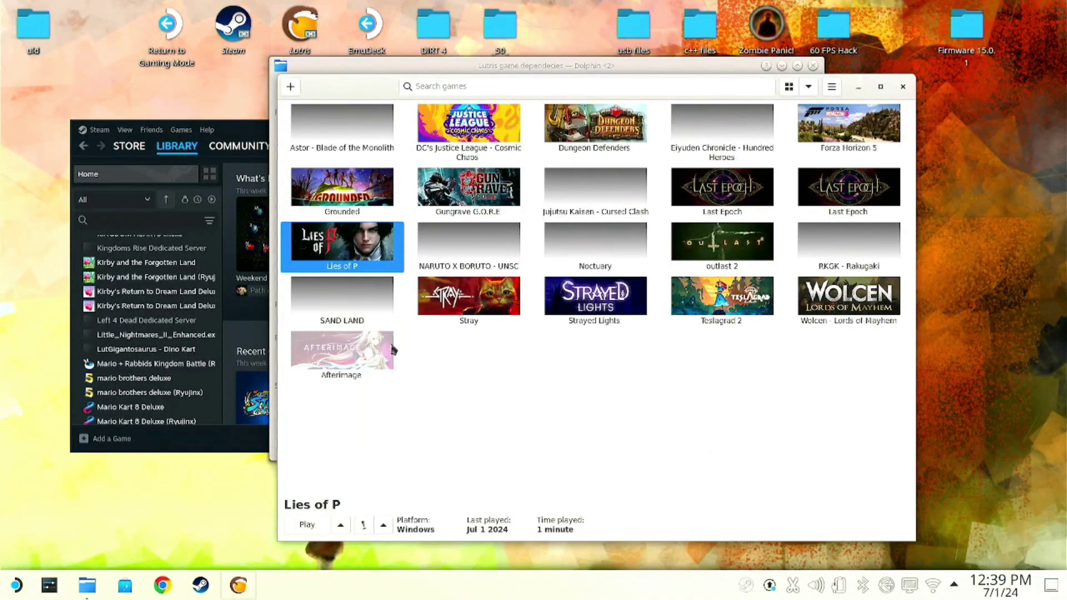
# - Launch Lies of P, continue past the title screen to the main menu, and close the game from there
pyautogui.click(300, 529)
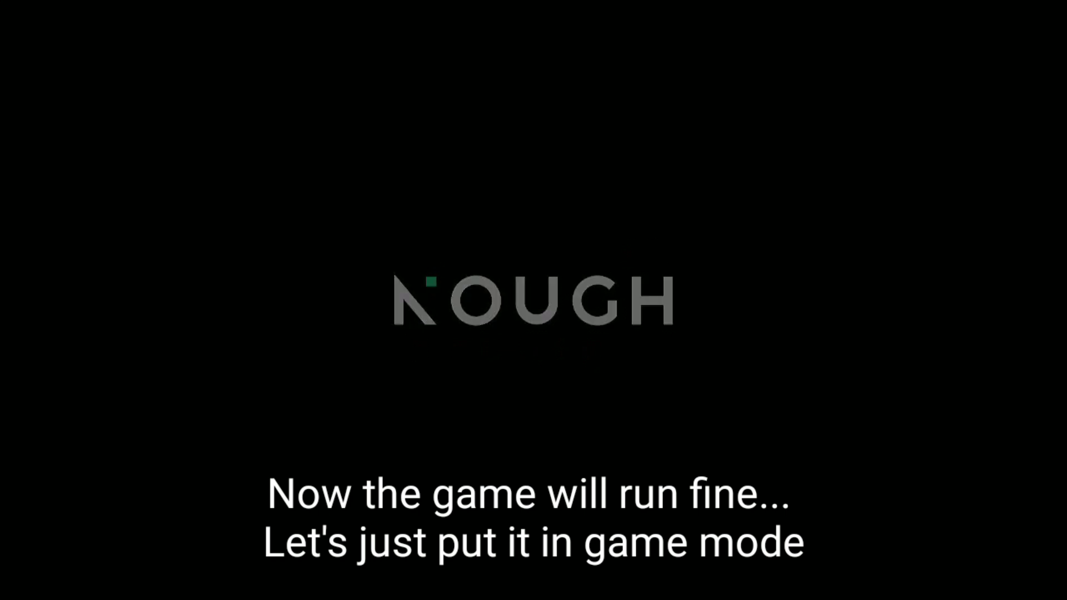
pyautogui.press('XF86AudioRaiseVolume')
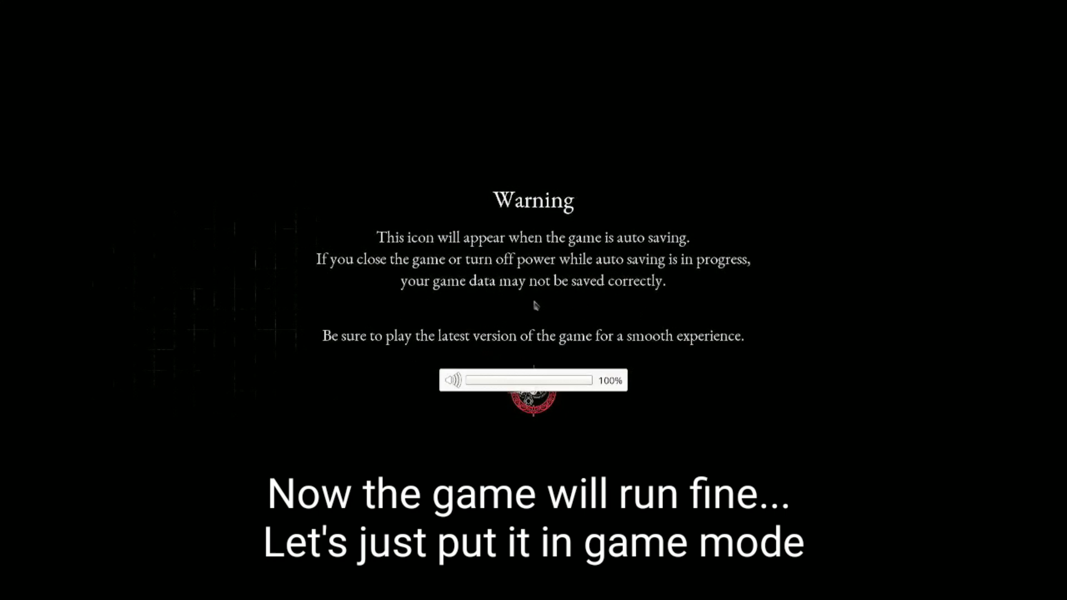
pyautogui.press('XF86AudioLowerVolume')
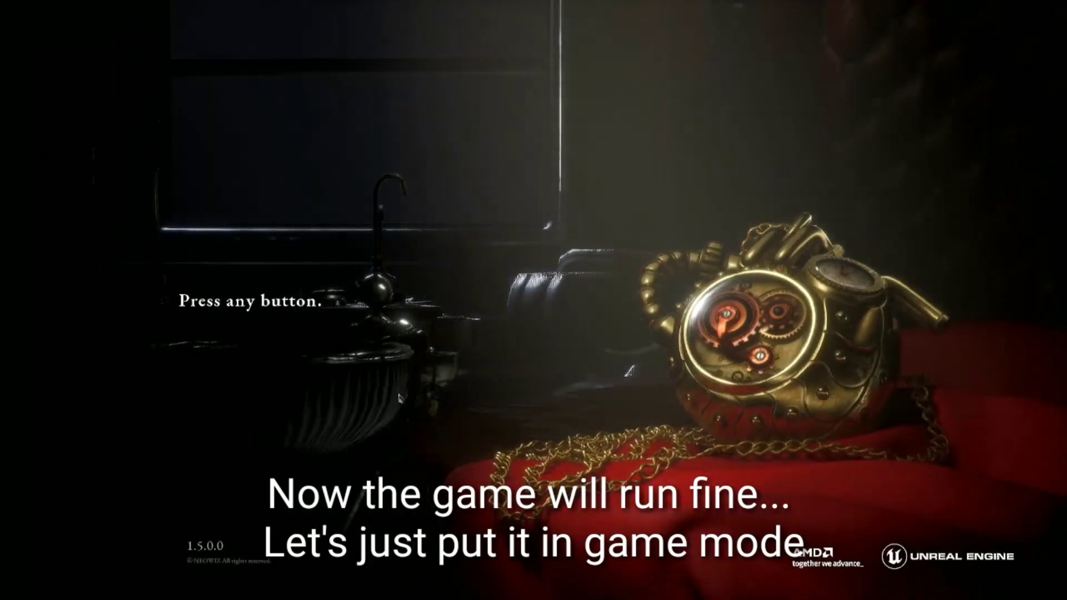
pyautogui.click(319, 304)
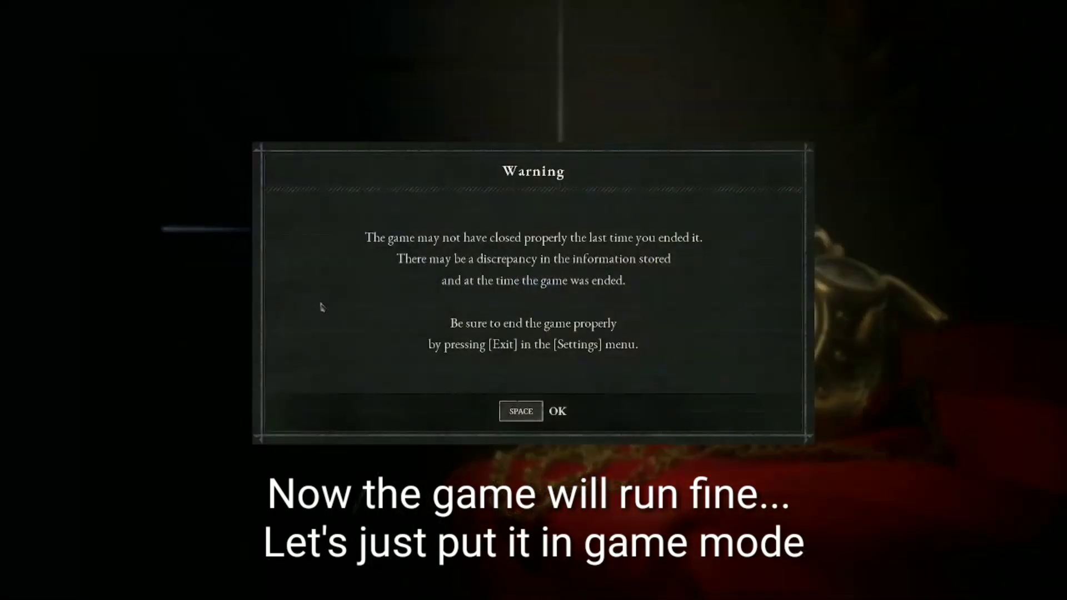
pyautogui.click(557, 411)
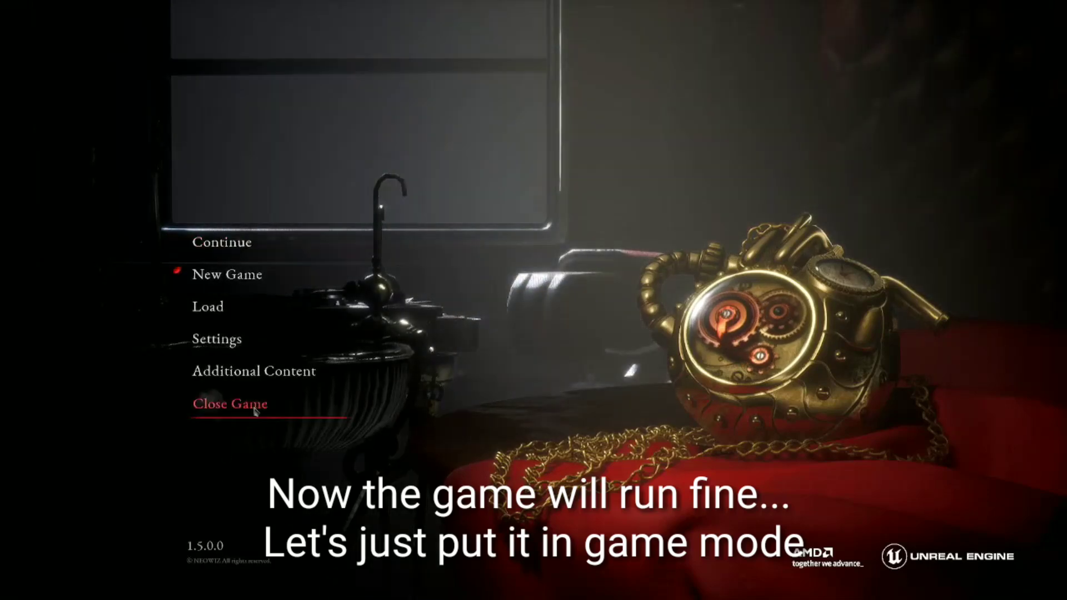
pyautogui.click(261, 407)
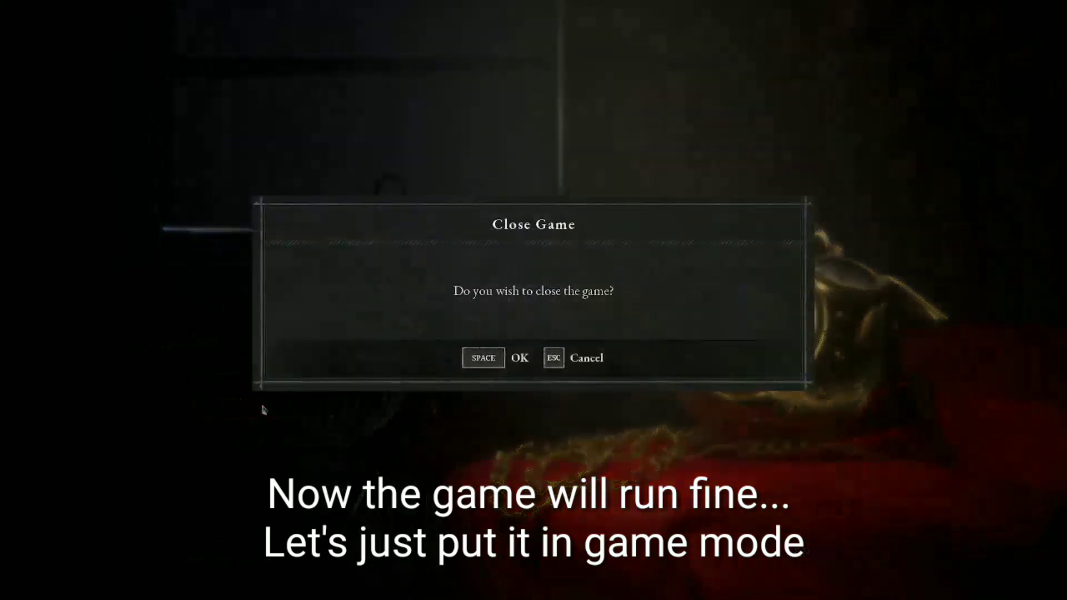
pyautogui.click(475, 361)
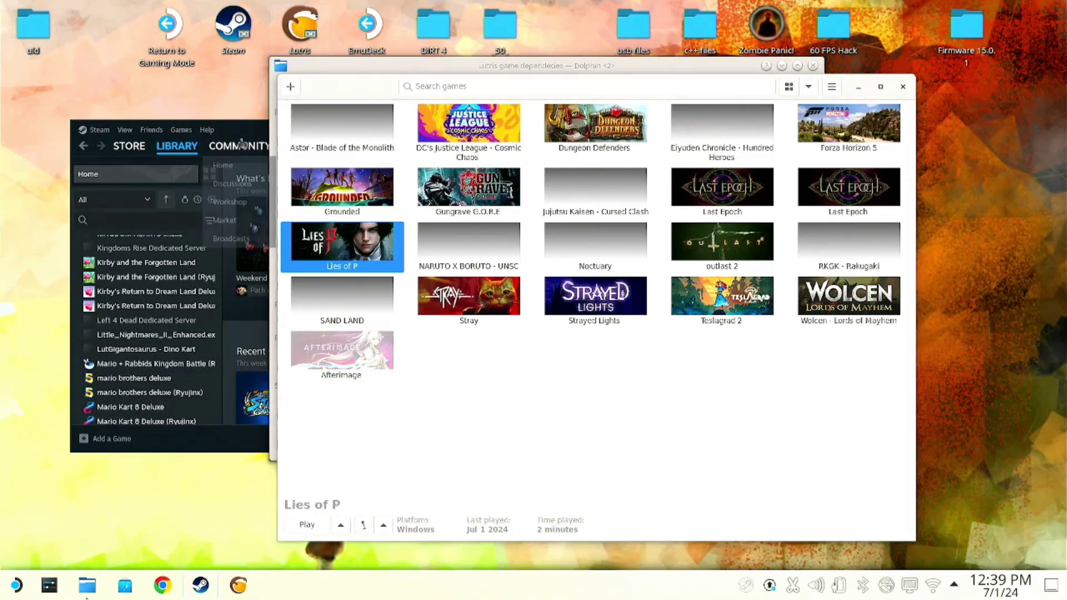
# - Switch to Steam and add LOP.exe from the Games/Lies of P folder to the library as a non-Steam game
pyautogui.moveTo(241, 130); pyautogui.dragTo(238, 132)
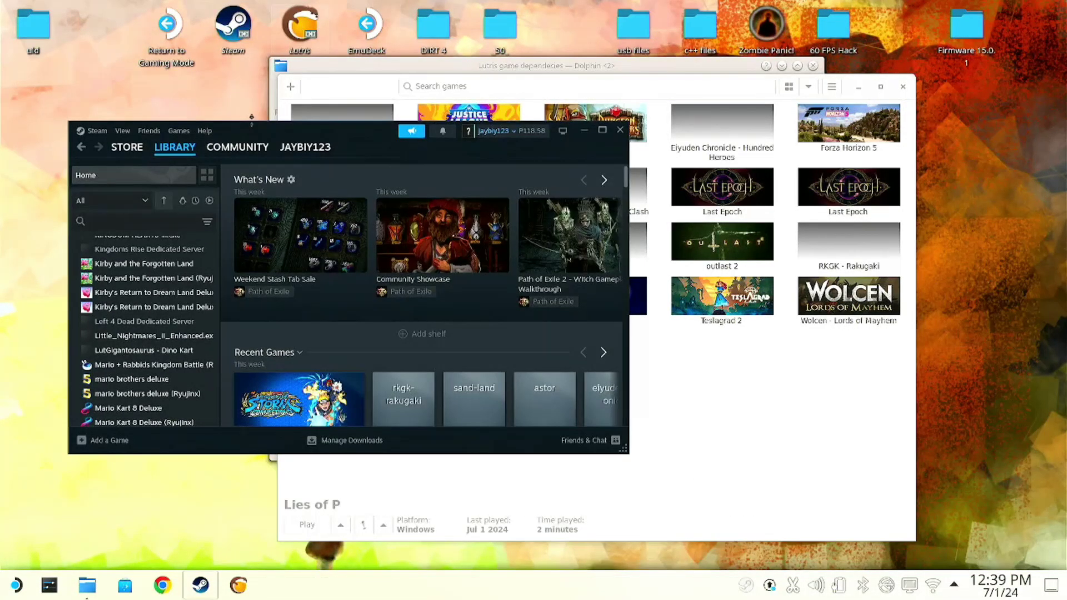
pyautogui.moveTo(321, 122); pyautogui.dragTo(321, 28)
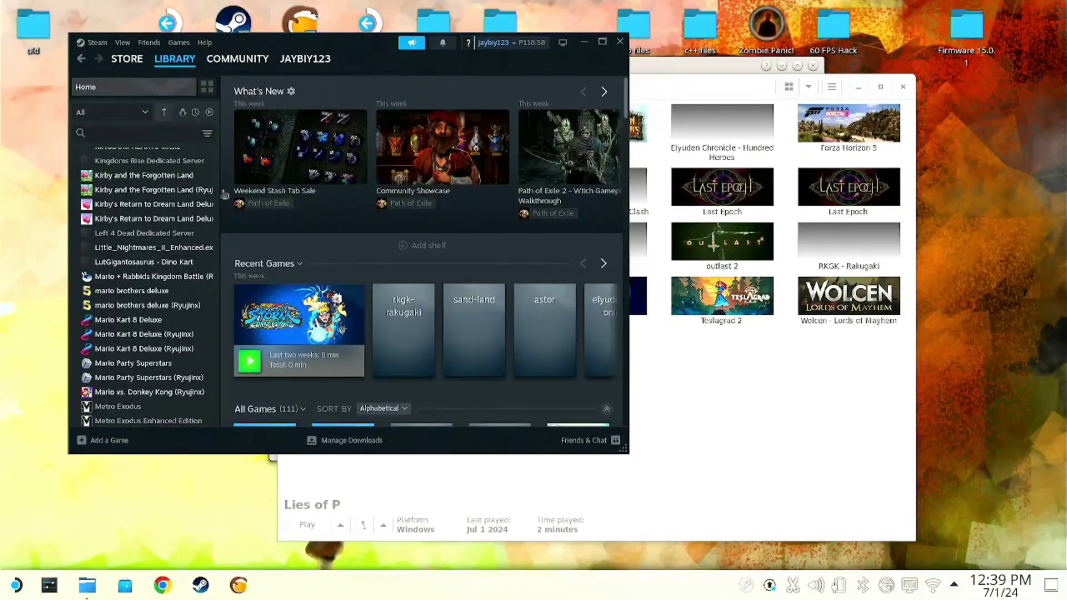
pyautogui.click(125, 441)
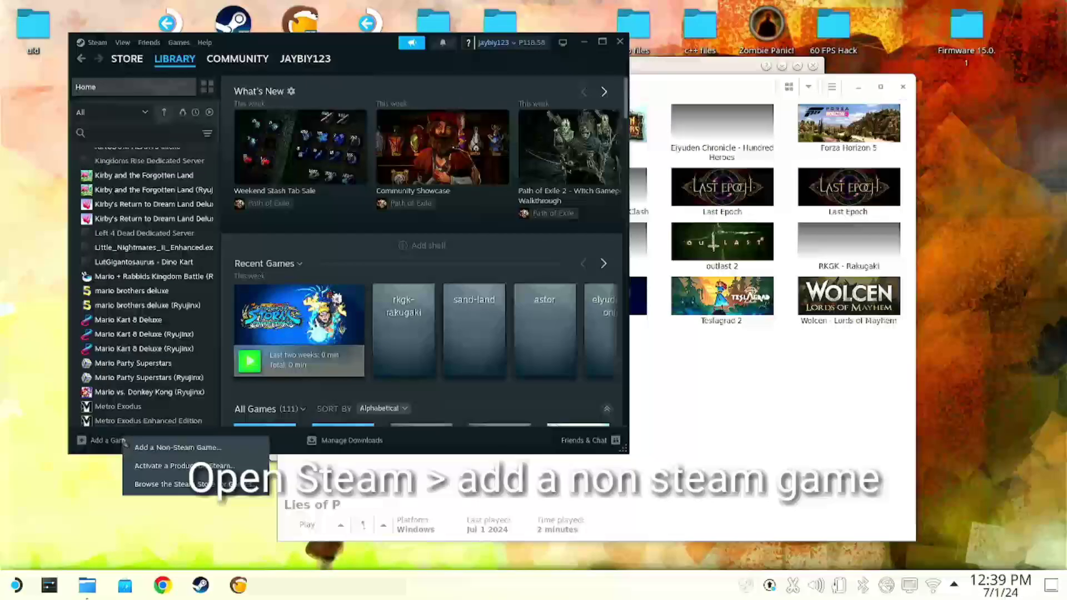
pyautogui.click(230, 448)
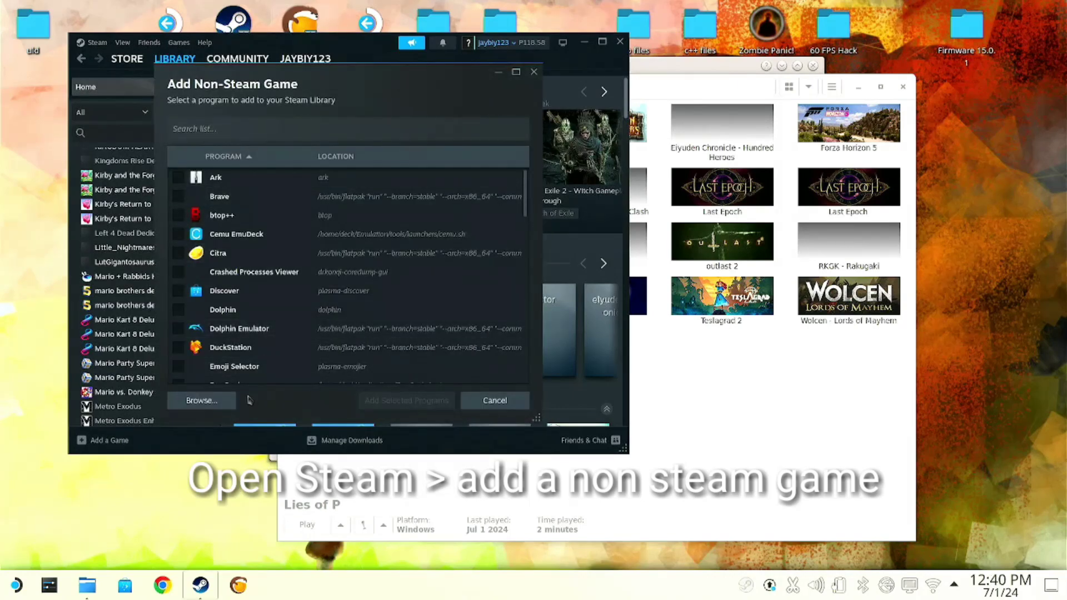
pyautogui.click(233, 400)
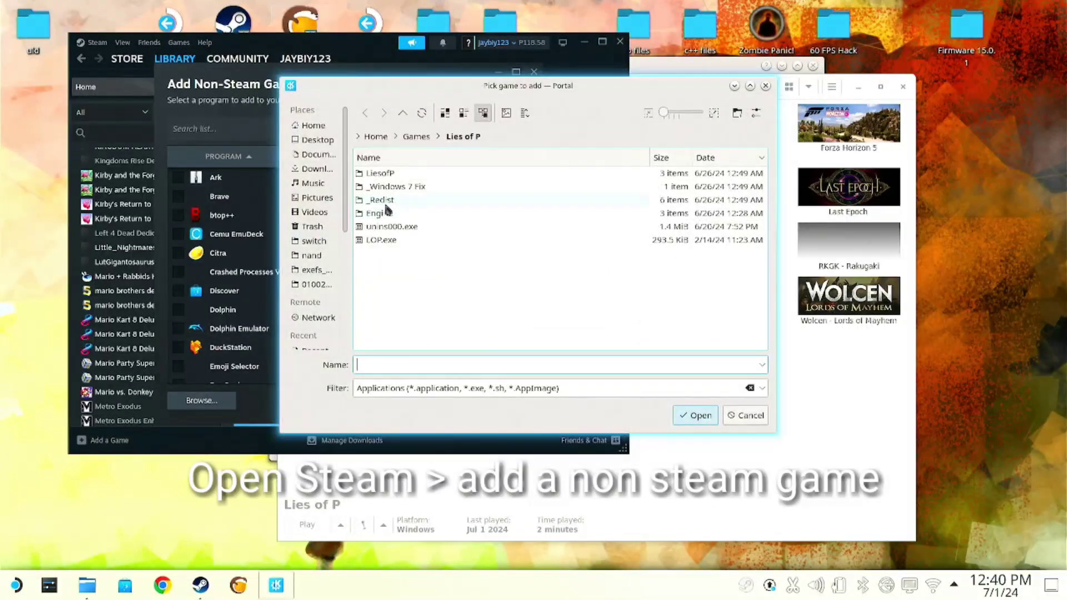
pyautogui.click(380, 173)
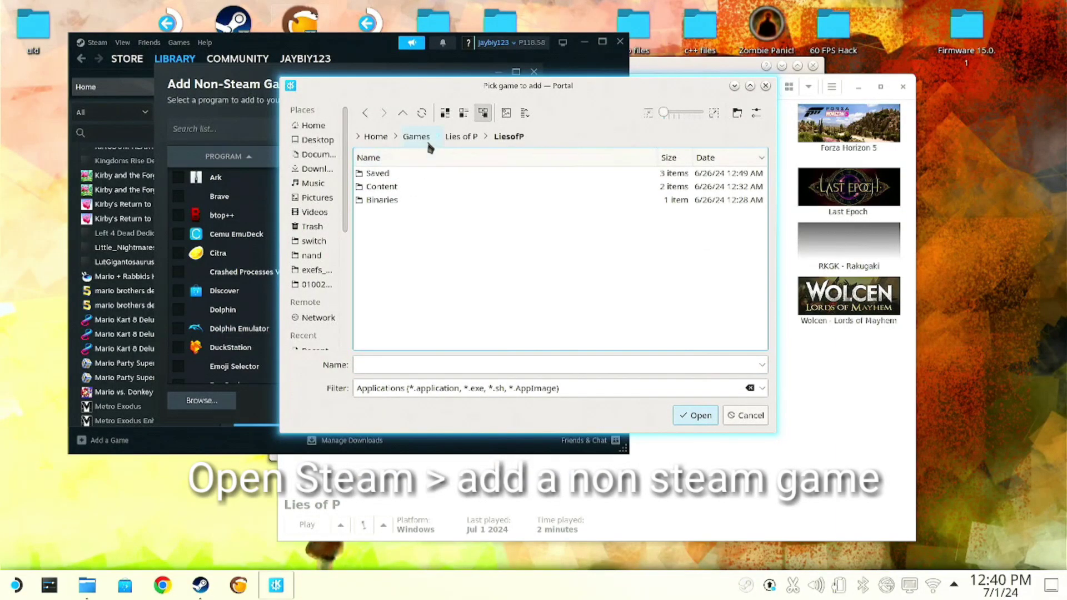
pyautogui.click(448, 142)
pyautogui.click(393, 241)
pyautogui.doubleClick(394, 243)
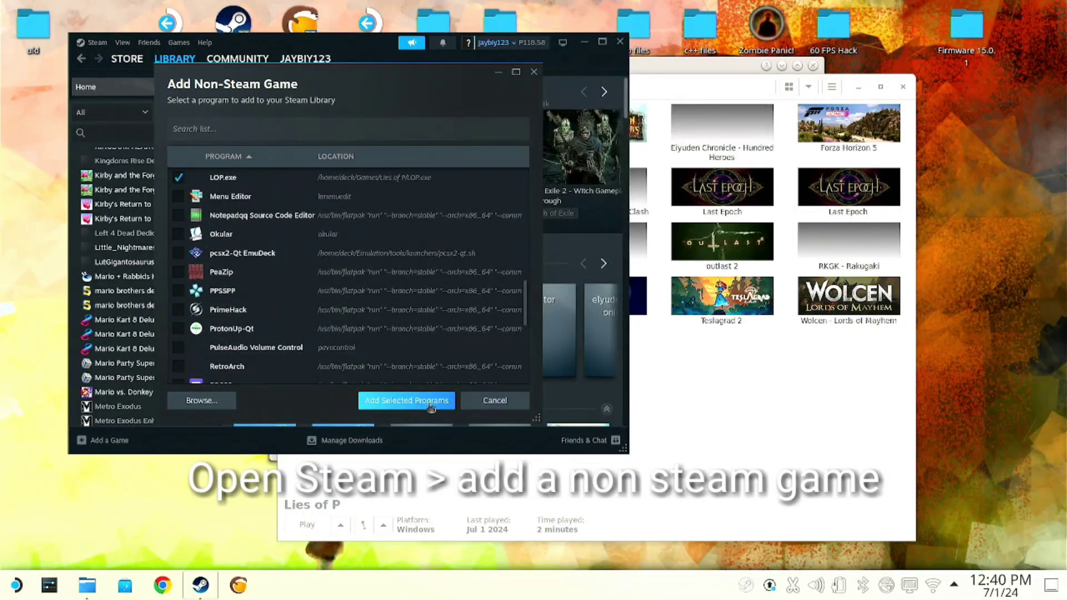
pyautogui.click(431, 405)
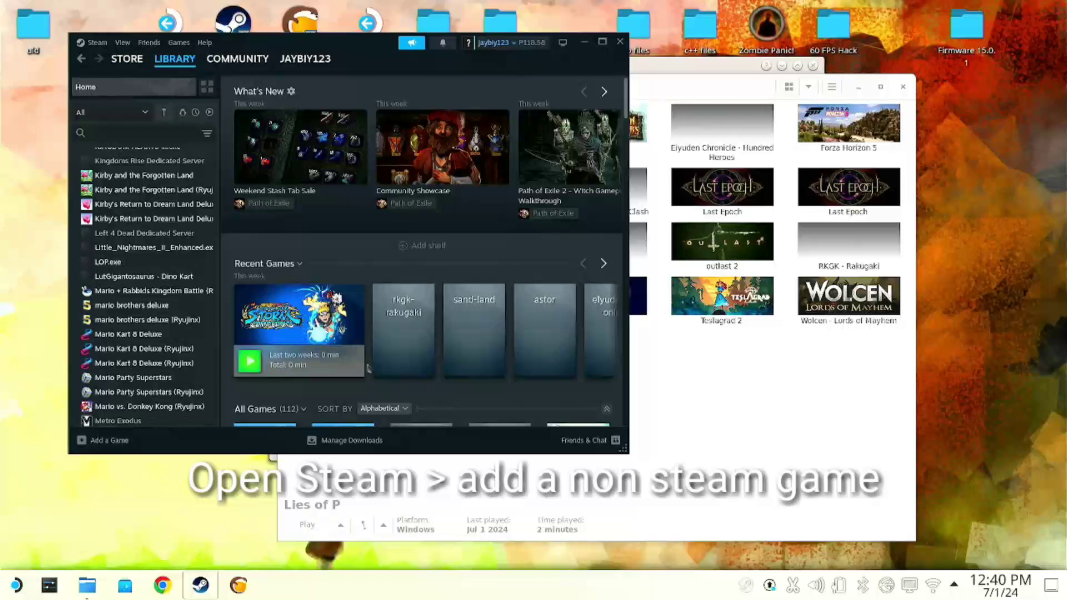
# - Open the properties of the LOP.exe shortcut in the Steam library
pyautogui.click(129, 263)
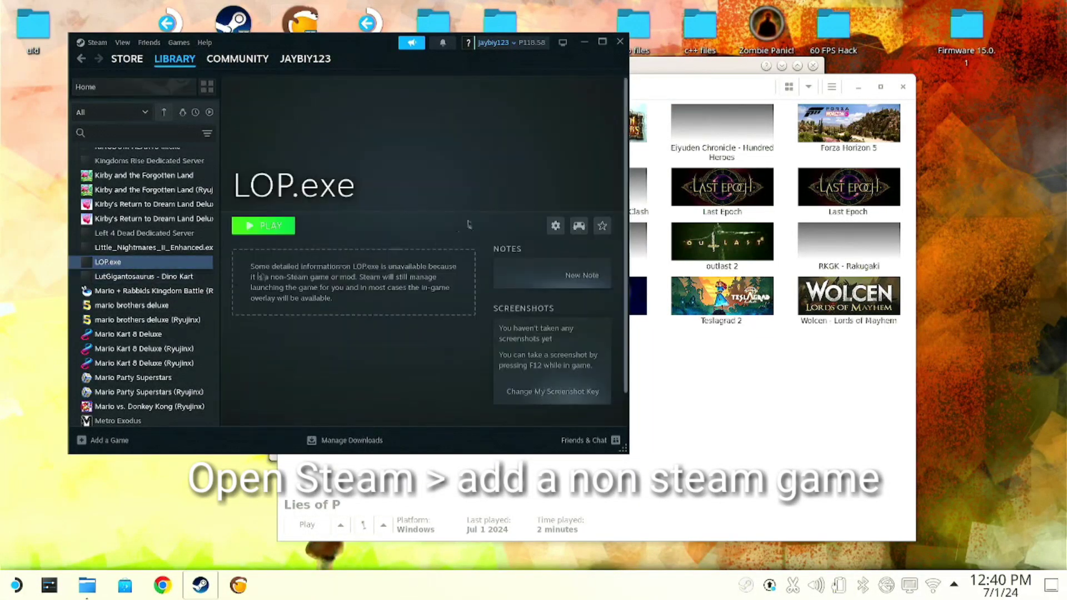
pyautogui.click(555, 226)
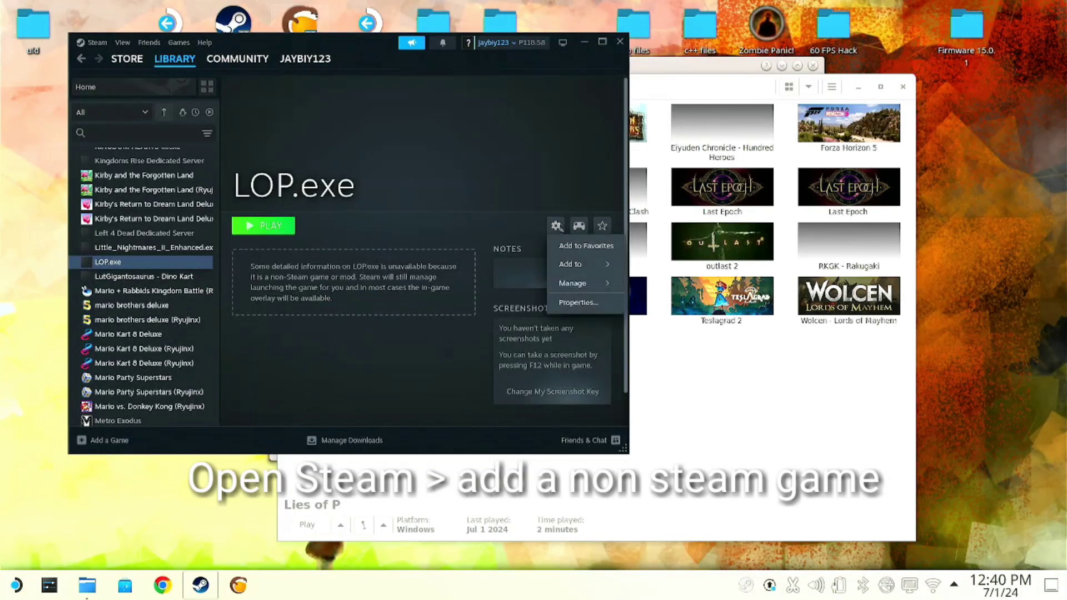
pyautogui.click(571, 305)
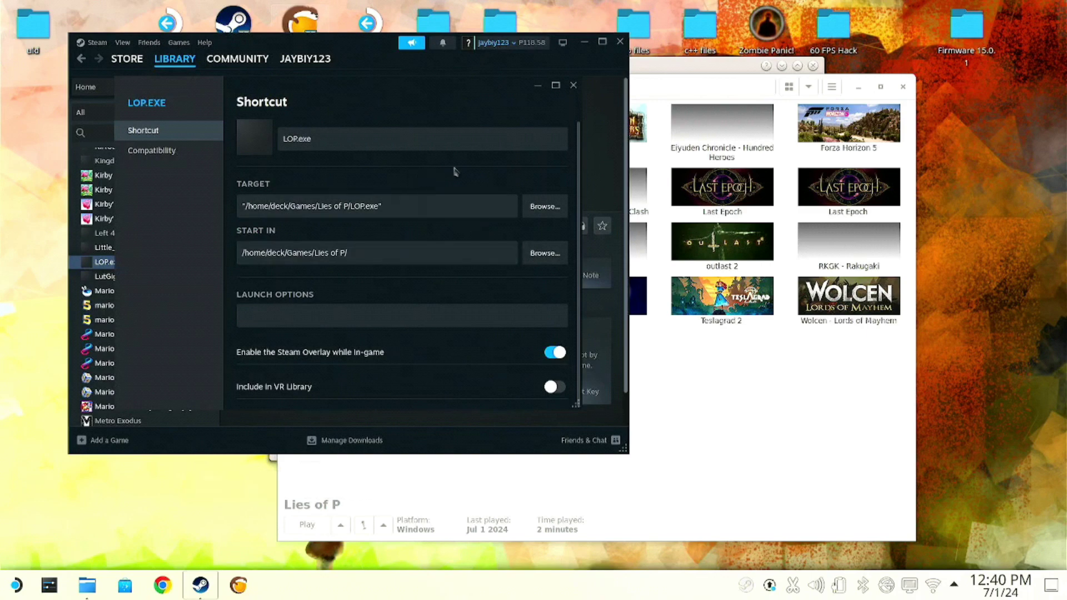
# - Switch to Lutris, copy the identifier lies-of-p from the Lies of P configuration, and leave the configuration without saving
pyautogui.click(687, 430)
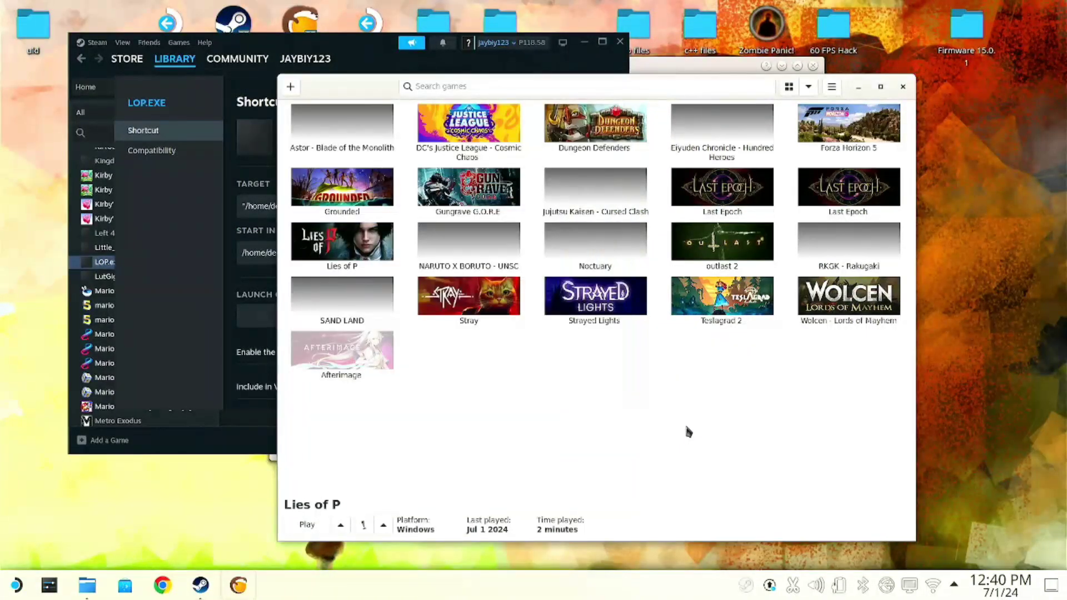
pyautogui.rightClick(361, 244)
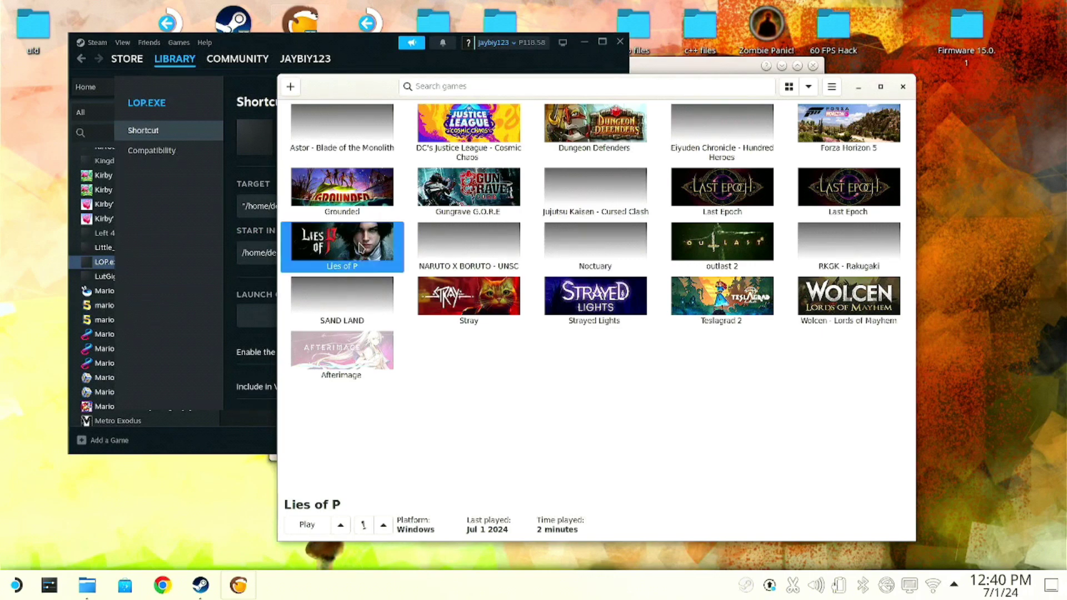
pyautogui.click(403, 281)
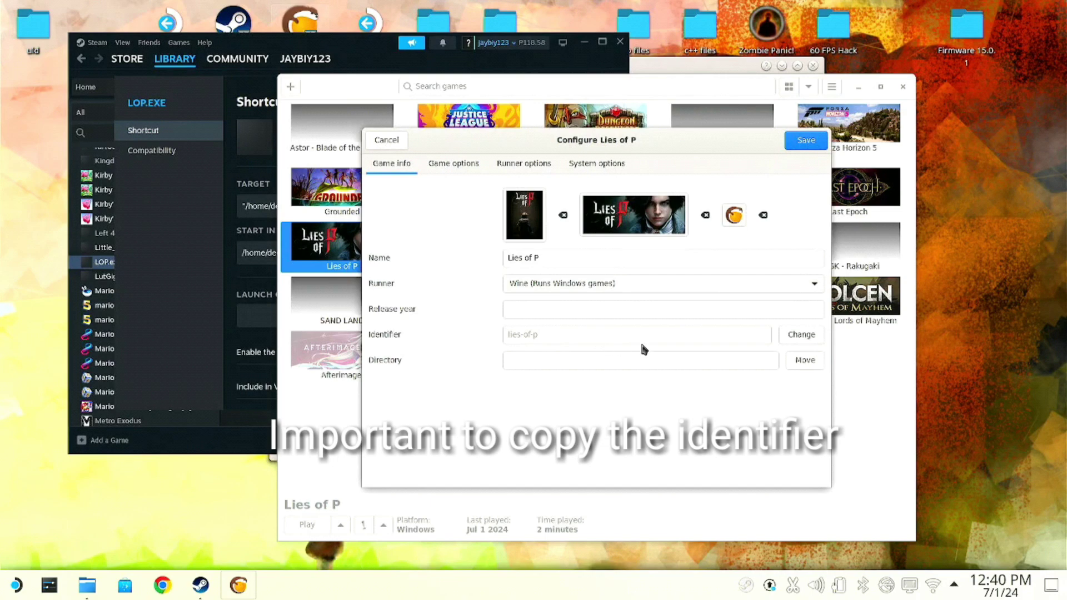
pyautogui.click(789, 339)
pyautogui.doubleClick(524, 336)
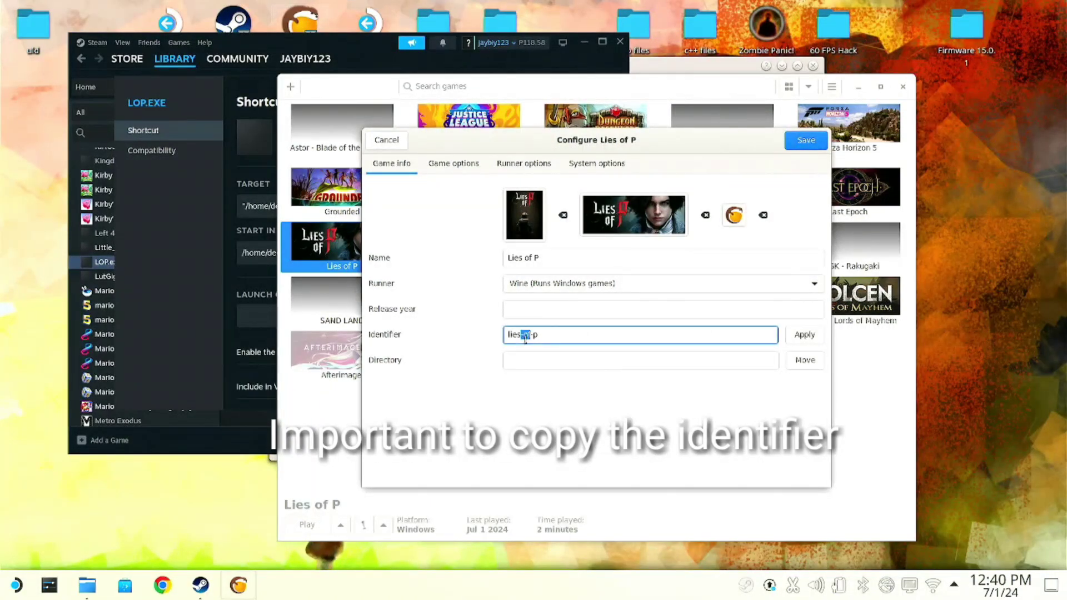
pyautogui.moveTo(519, 333)
pyautogui.mouseDown()
pyautogui.moveTo(507, 334)
pyautogui.moveTo(538, 334)
pyautogui.mouseUp()
pyautogui.rightClick(512, 334)
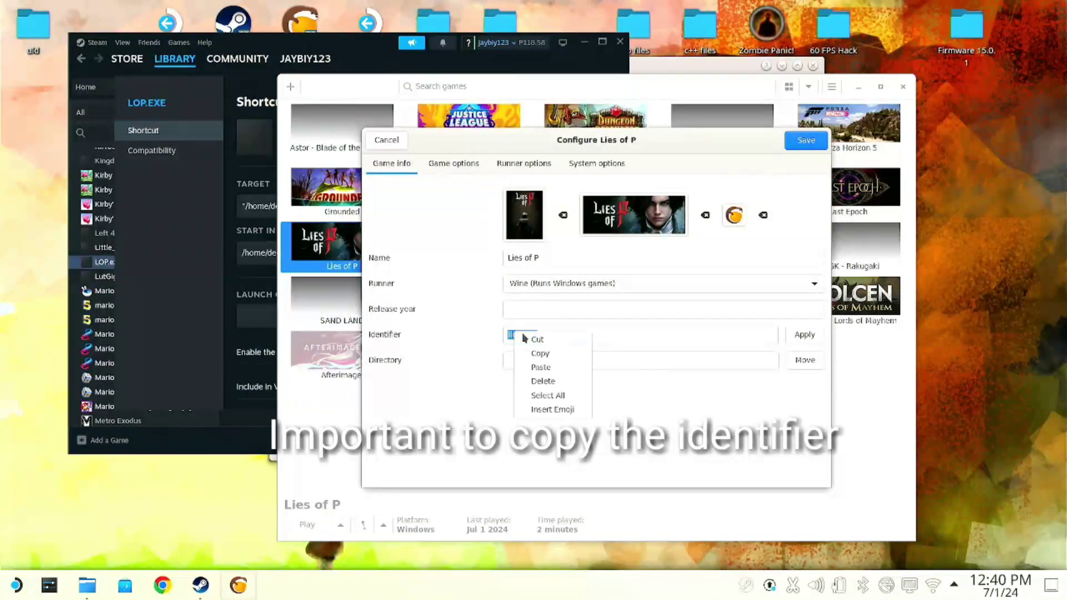
pyautogui.click(540, 354)
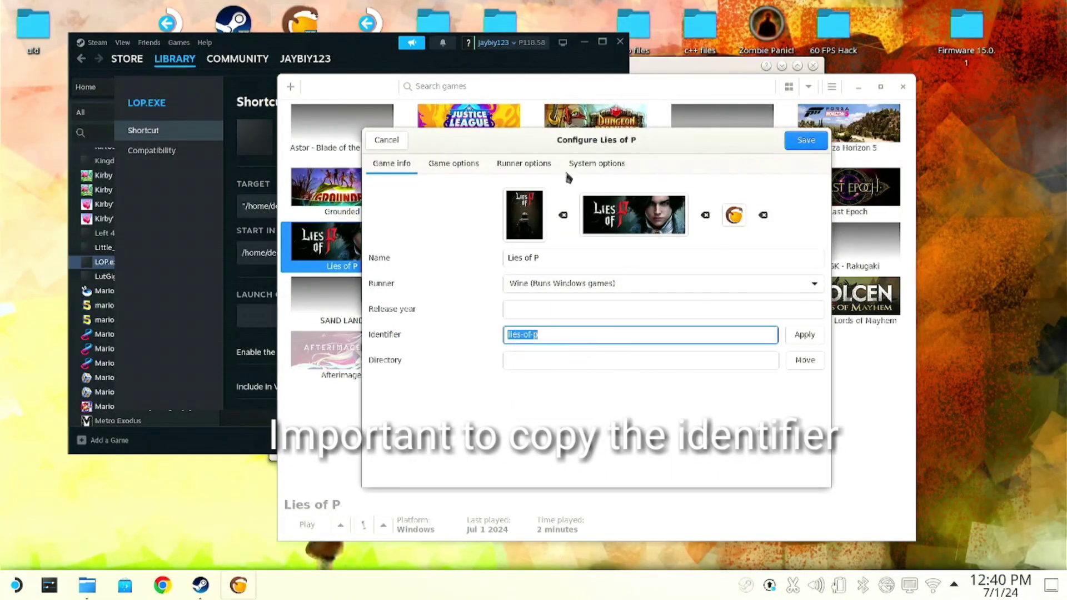
pyautogui.click(392, 140)
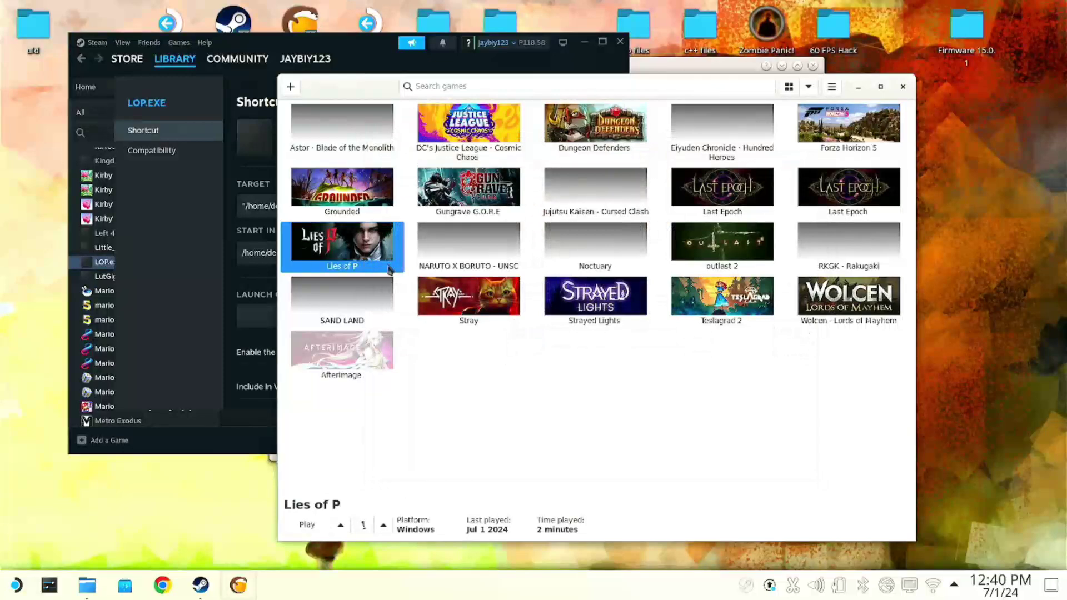
# - Return to the Steam shortcut properties and rename the shortcut with the copied identifier lies-of-p
pyautogui.click(260, 152)
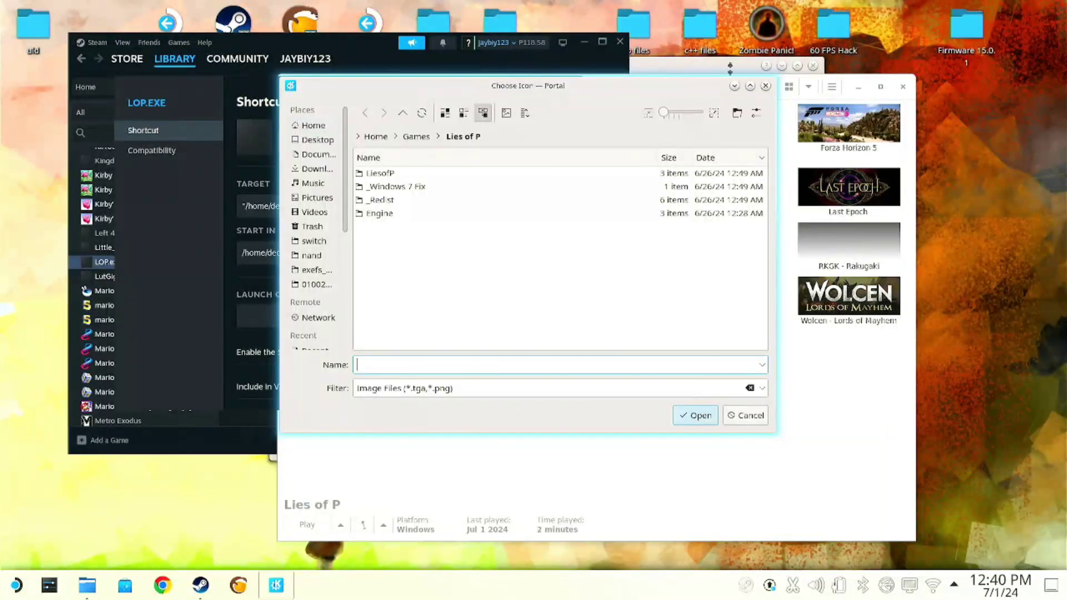
pyautogui.click(765, 85)
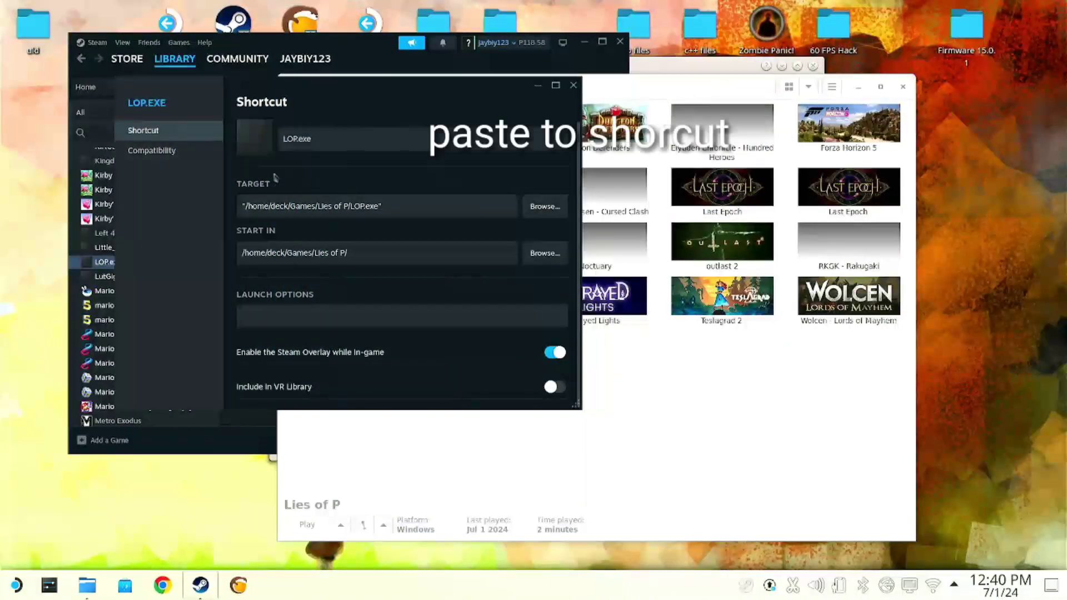
pyautogui.doubleClick(295, 138)
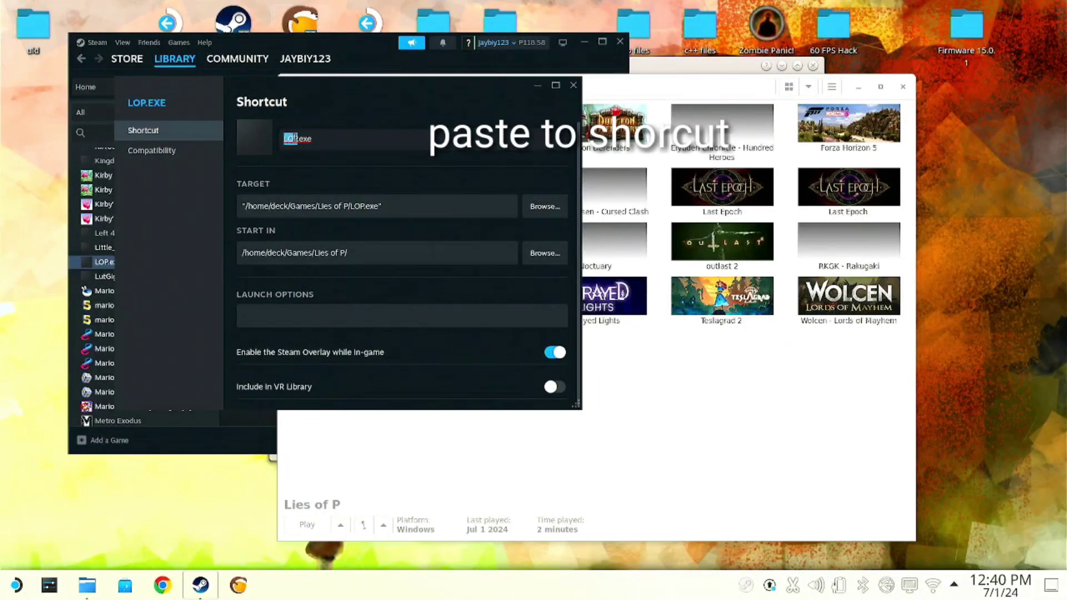
pyautogui.rightClick(295, 139)
pyautogui.click(333, 223)
pyautogui.click(378, 211)
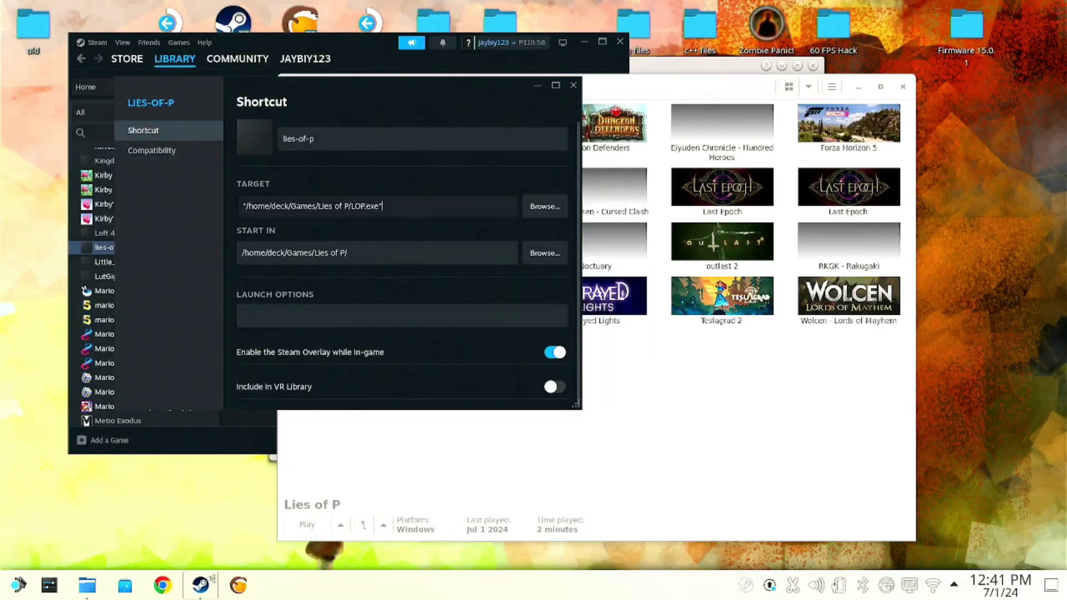
# - Open the c++.txt command notes in Notepadqq and move their window clear of the shortcut's text fields
pyautogui.click(18, 584)
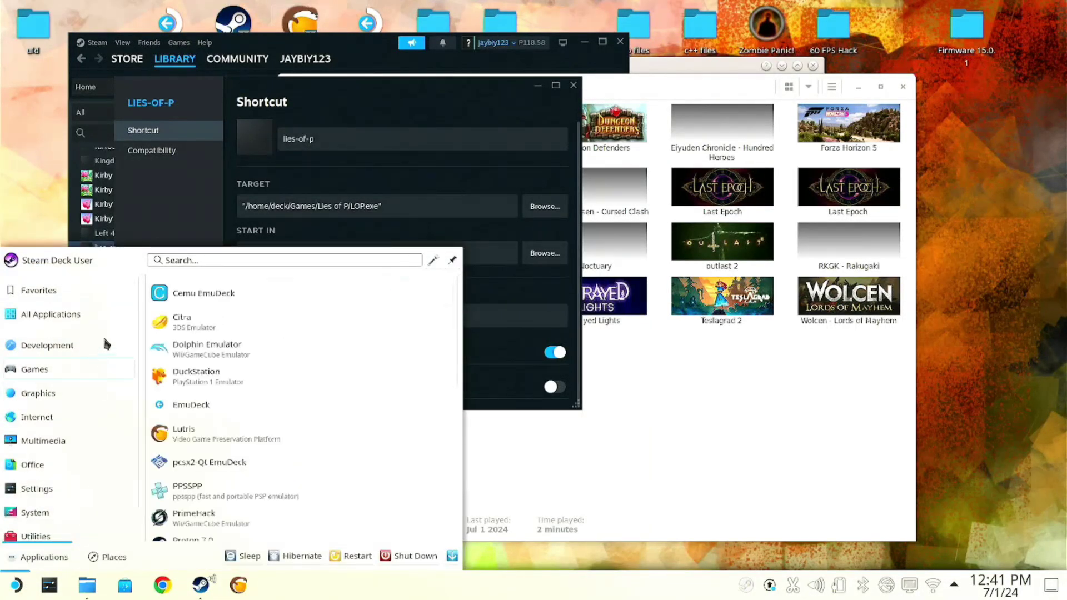
pyautogui.moveTo(94, 349)
pyautogui.click(202, 349)
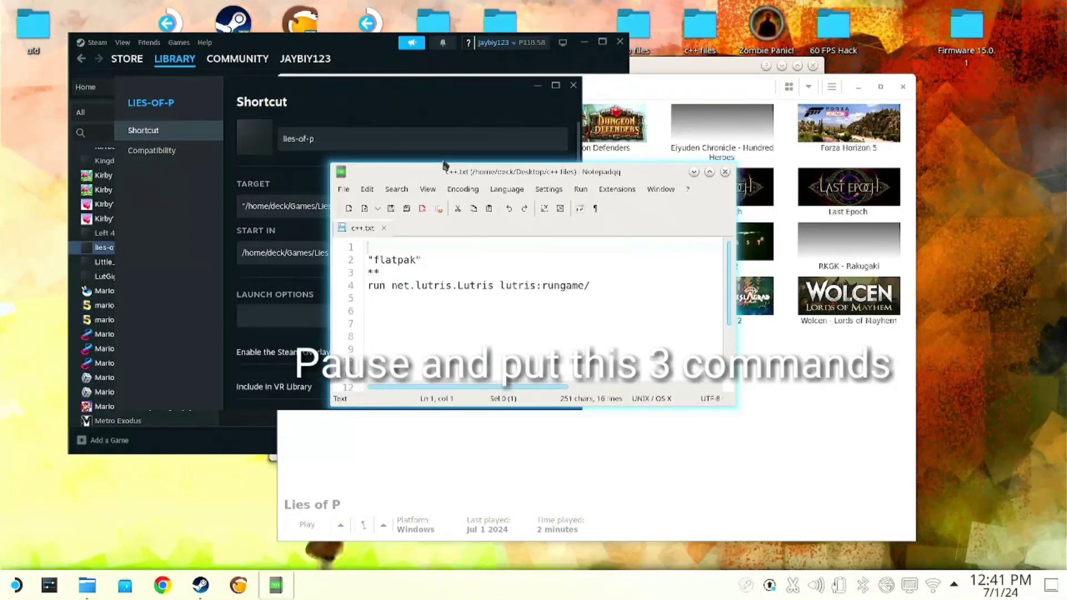
pyautogui.moveTo(420, 170); pyautogui.dragTo(588, 155)
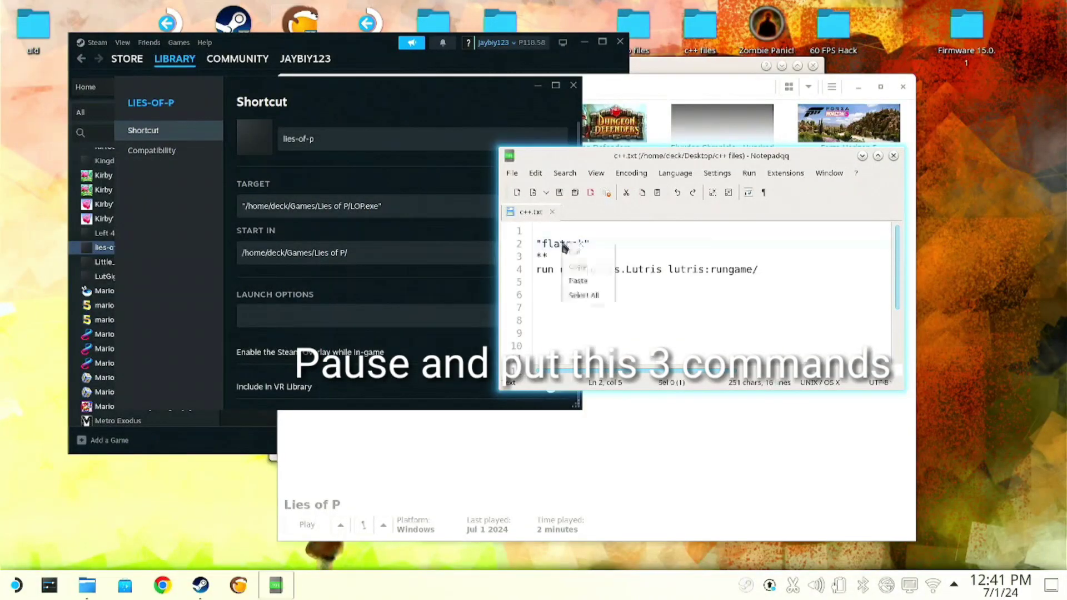
# - Replace the Steam shortcut's target with "flatpak", including the quotation marks, copied from the notes
pyautogui.moveTo(550, 256); pyautogui.dragTo(554, 243)
pyautogui.rightClick(553, 245)
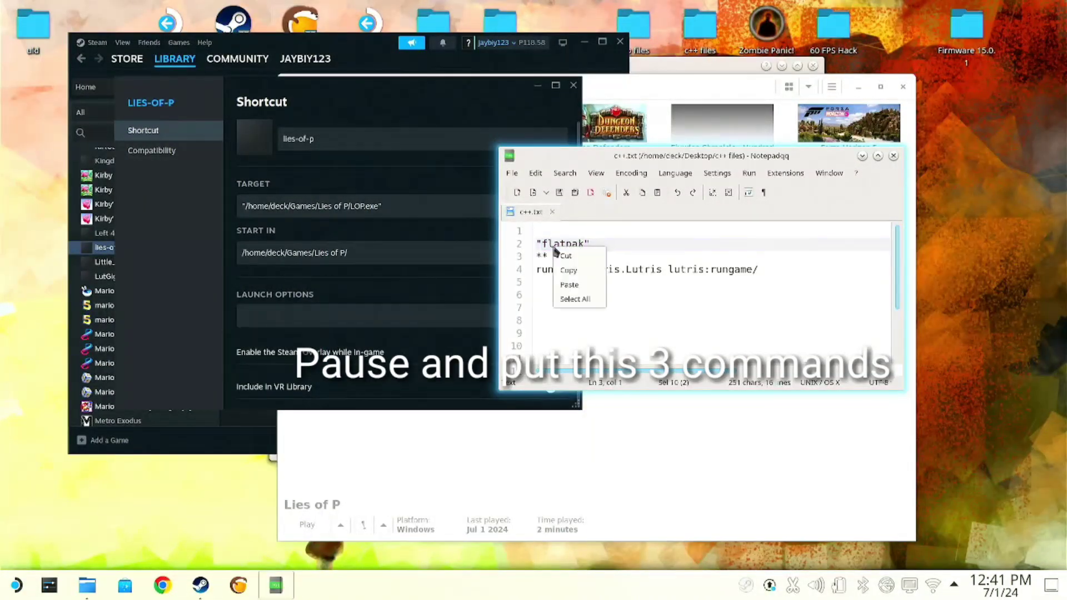
pyautogui.click(564, 269)
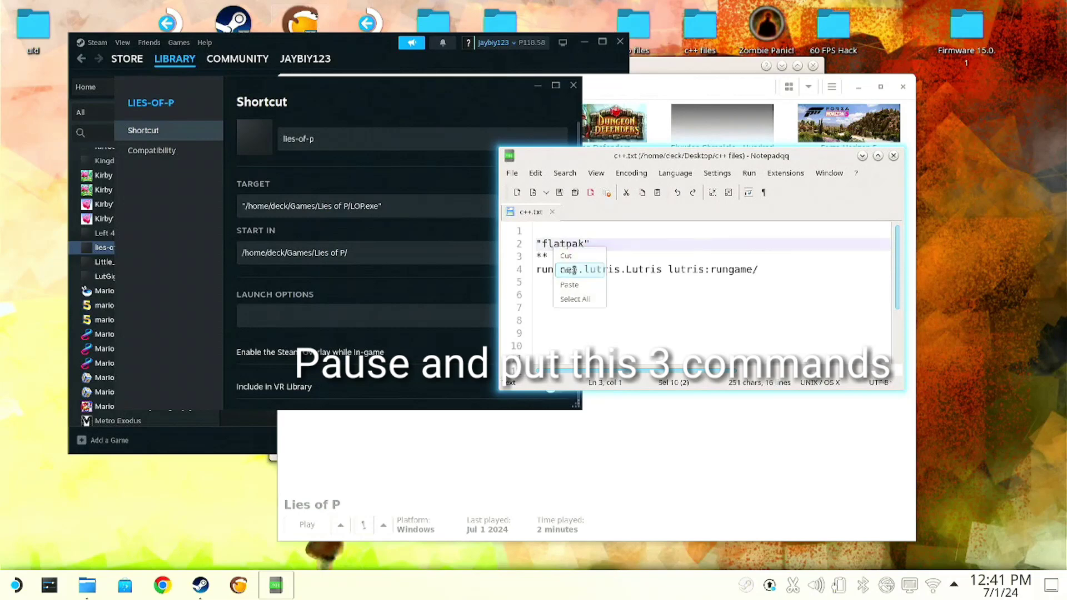
pyautogui.tripleClick(357, 210)
pyautogui.click(357, 210)
pyautogui.rightClick(357, 212)
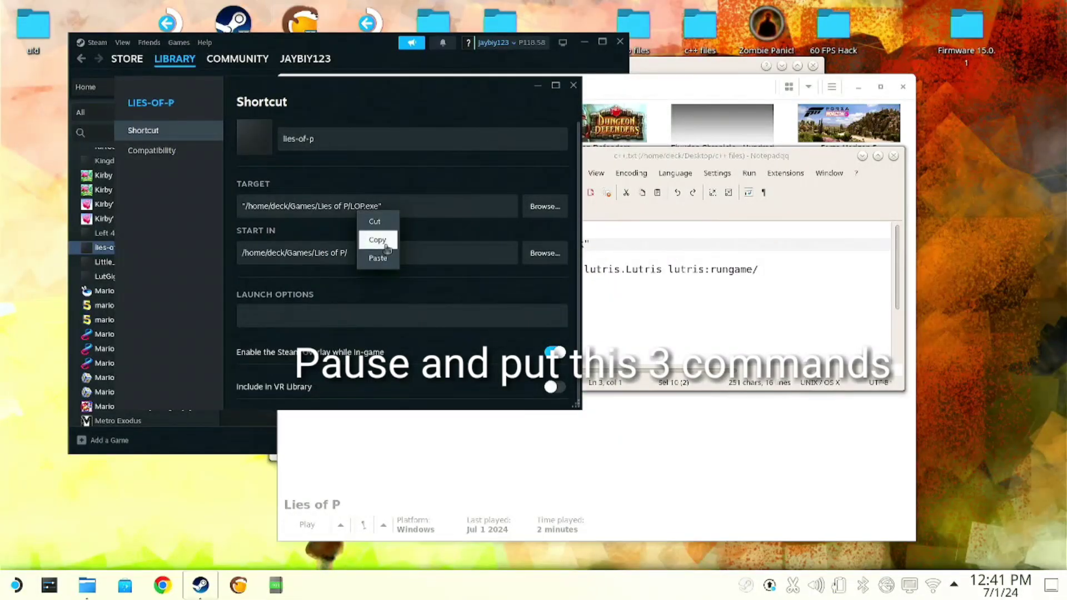
pyautogui.click(377, 259)
# - Replace the shortcut's Start In path with ** copied from the third line of the notes
pyautogui.click(688, 300)
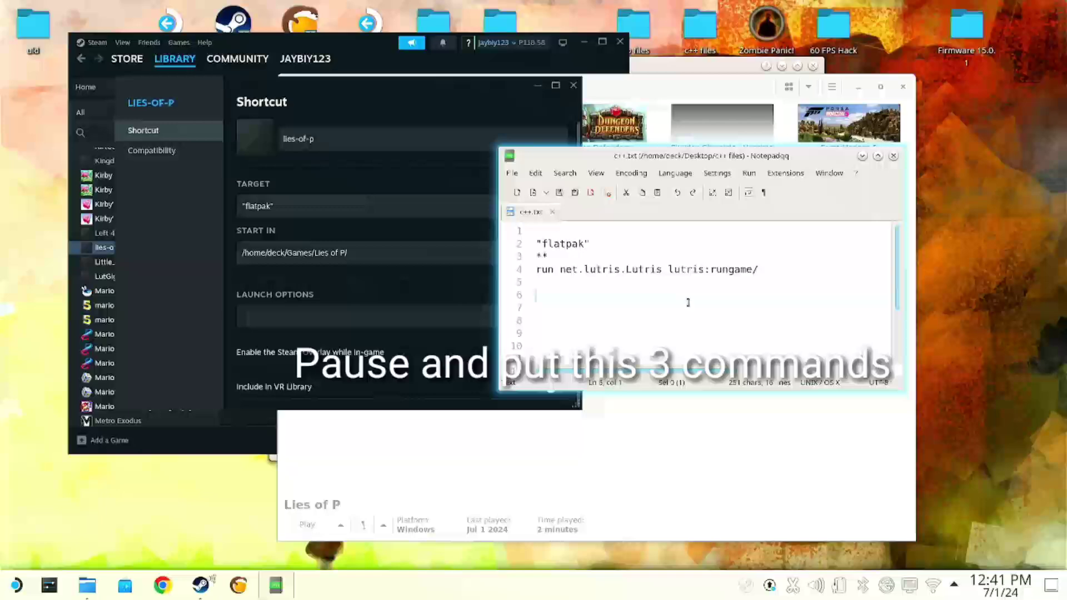
pyautogui.tripleClick(542, 258)
pyautogui.rightClick(544, 260)
pyautogui.click(558, 285)
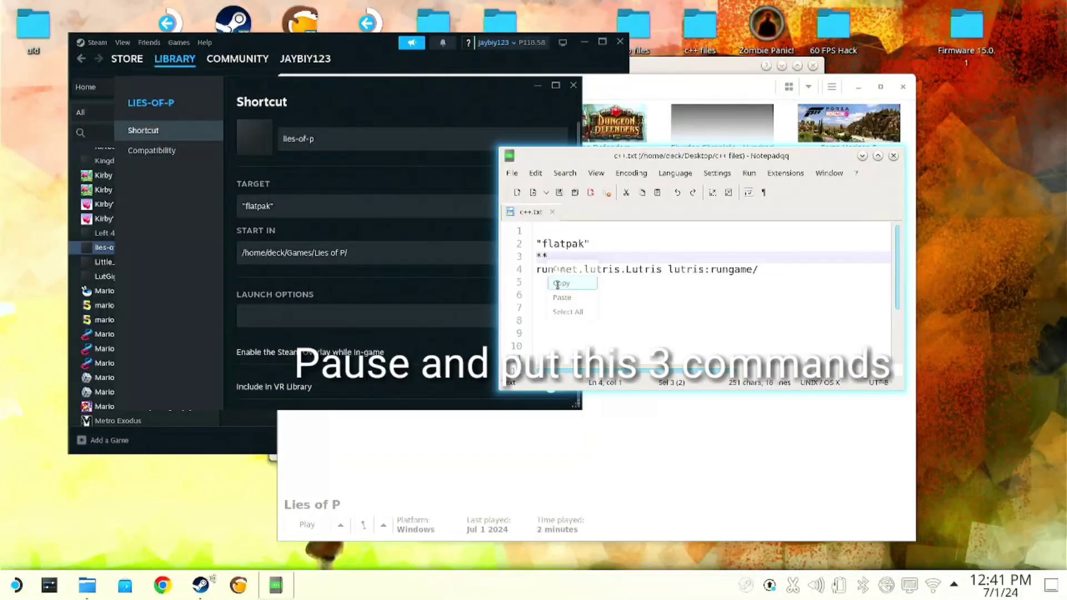
pyautogui.tripleClick(263, 251)
pyautogui.rightClick(261, 253)
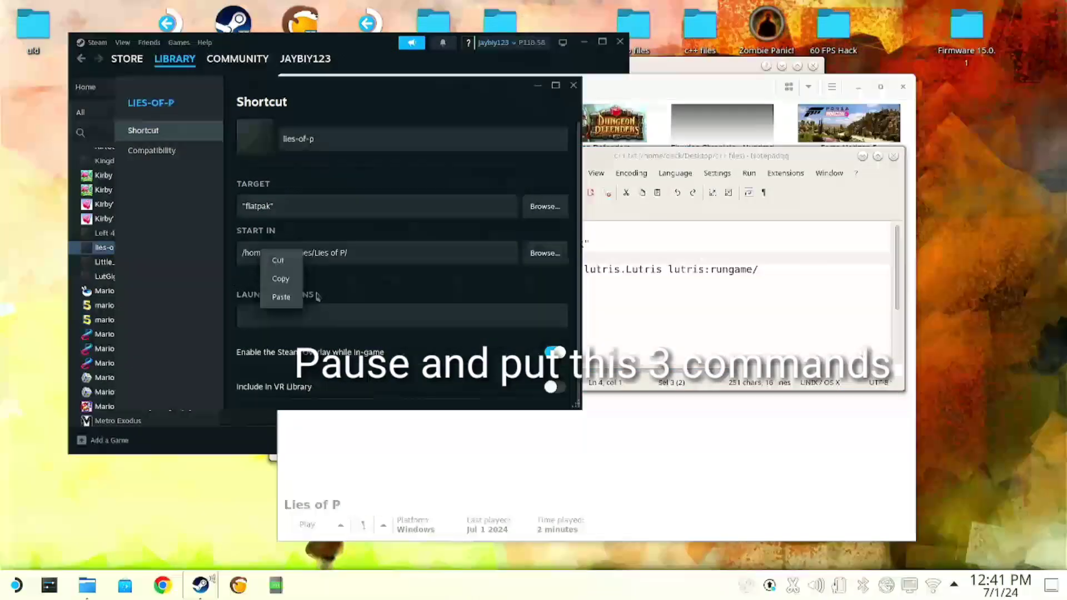
pyautogui.click(281, 297)
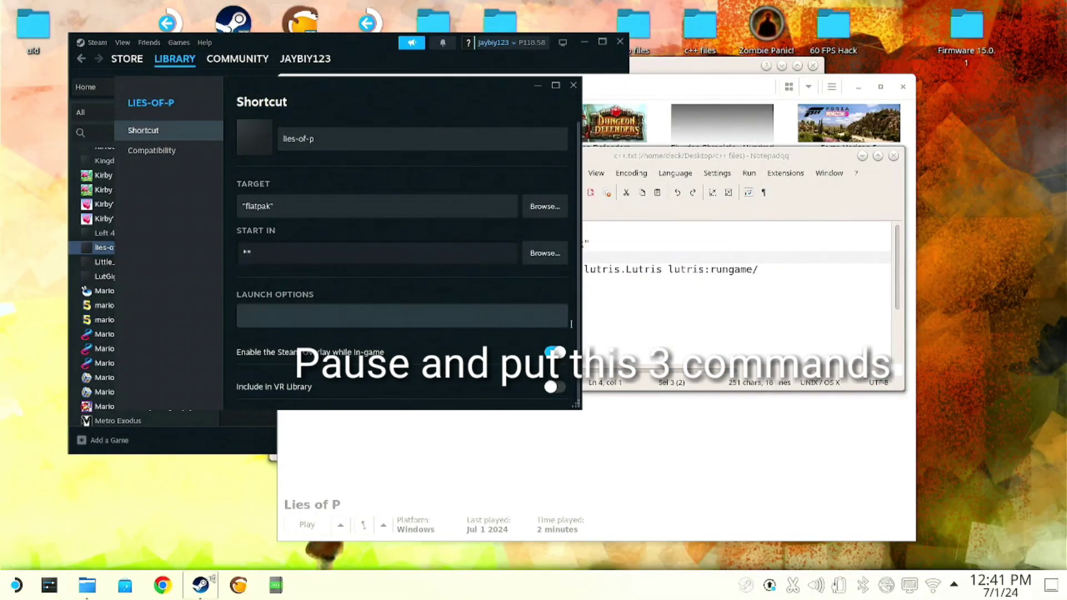
# - Copy run net.lutris.Lutris lutris:rungame/ from the notes into the shortcut's launch options
pyautogui.click(624, 269)
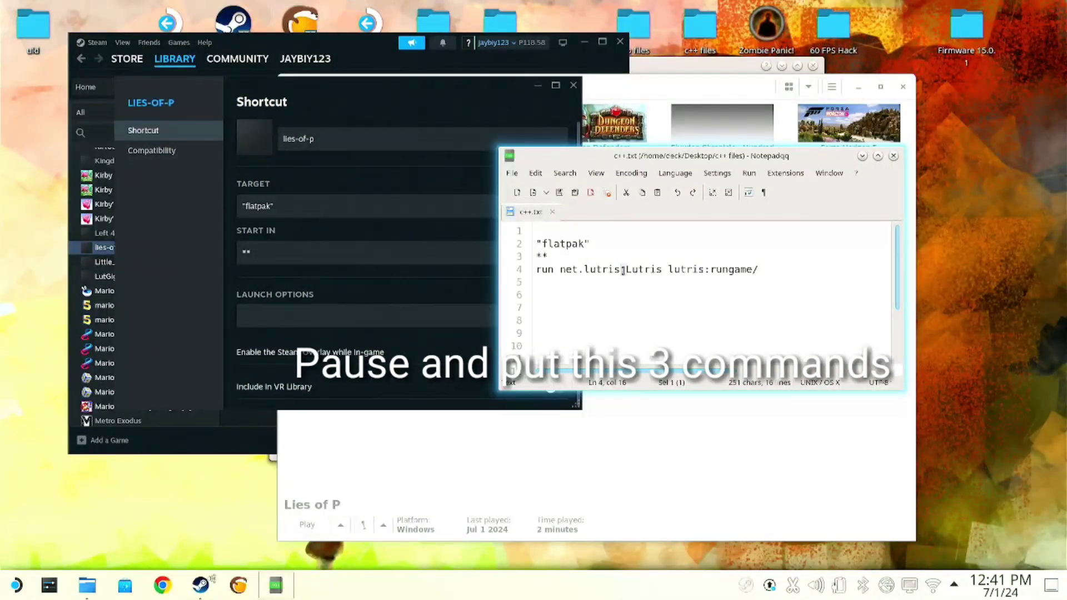
pyautogui.tripleClick(605, 271)
pyautogui.rightClick(605, 271)
pyautogui.click(623, 298)
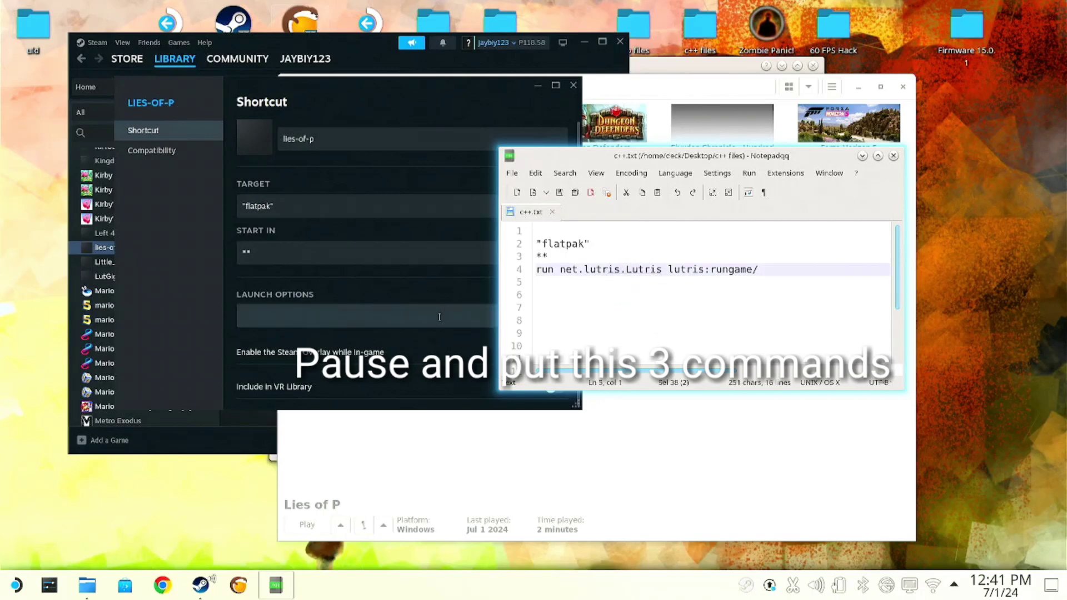
pyautogui.click(444, 317)
pyautogui.rightClick(445, 317)
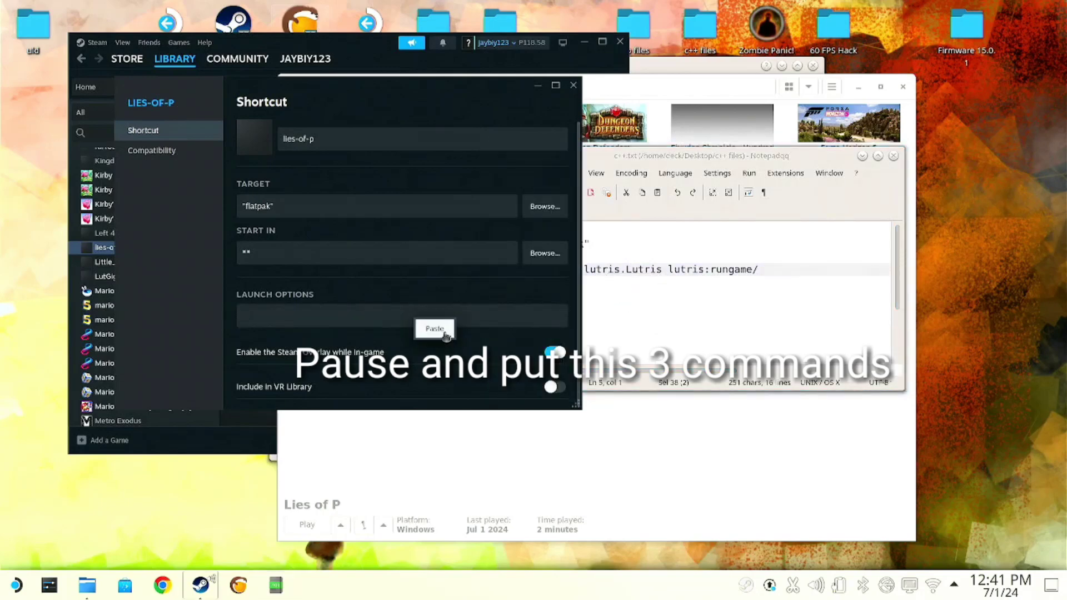
pyautogui.click(435, 329)
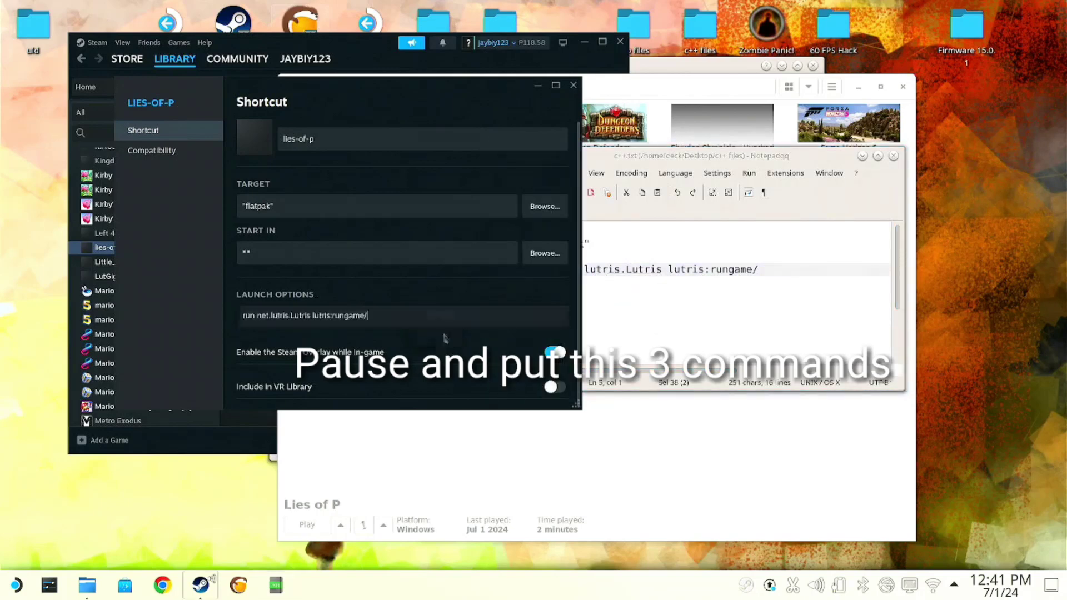
# - Append the shortcut name lies-of-p to the end of the launch options and check the compatibility settings
pyautogui.tripleClick(308, 137)
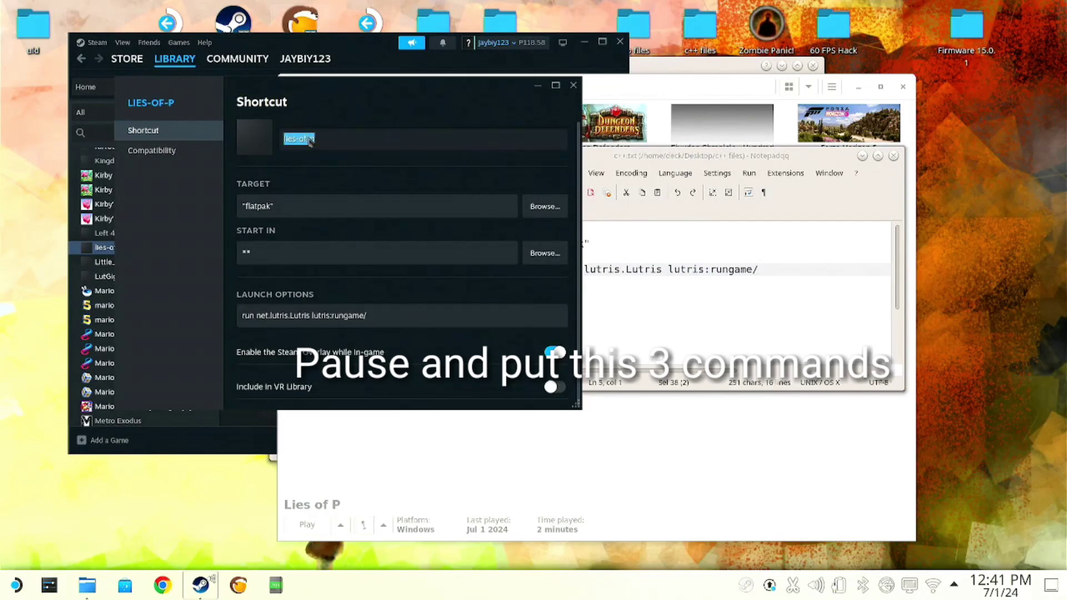
pyautogui.rightClick(308, 138)
pyautogui.click(331, 176)
pyautogui.click(408, 314)
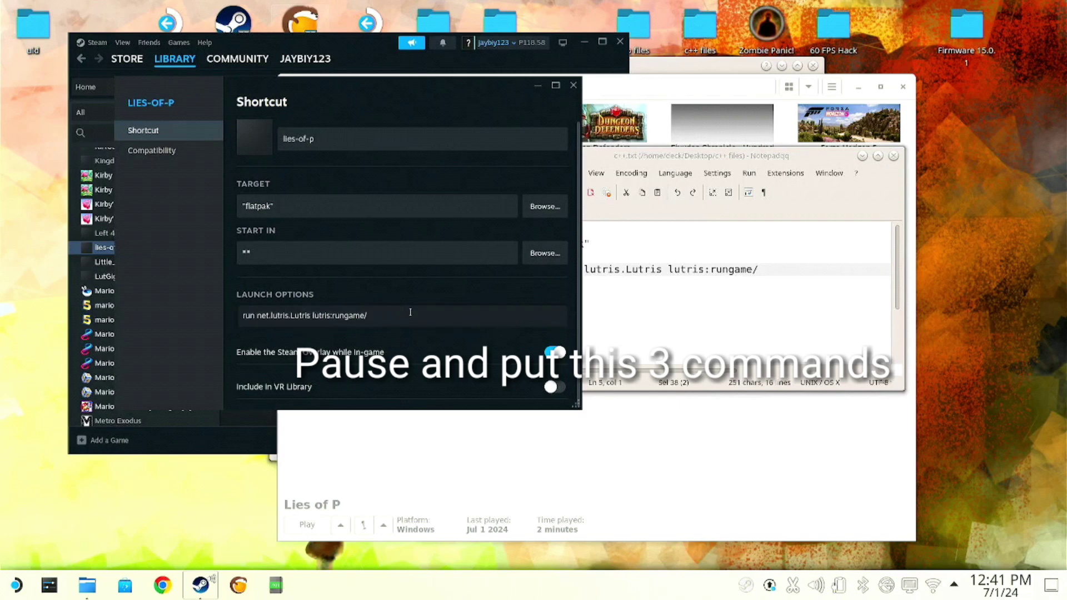
pyautogui.rightClick(410, 312)
pyautogui.click(438, 325)
pyautogui.click(178, 158)
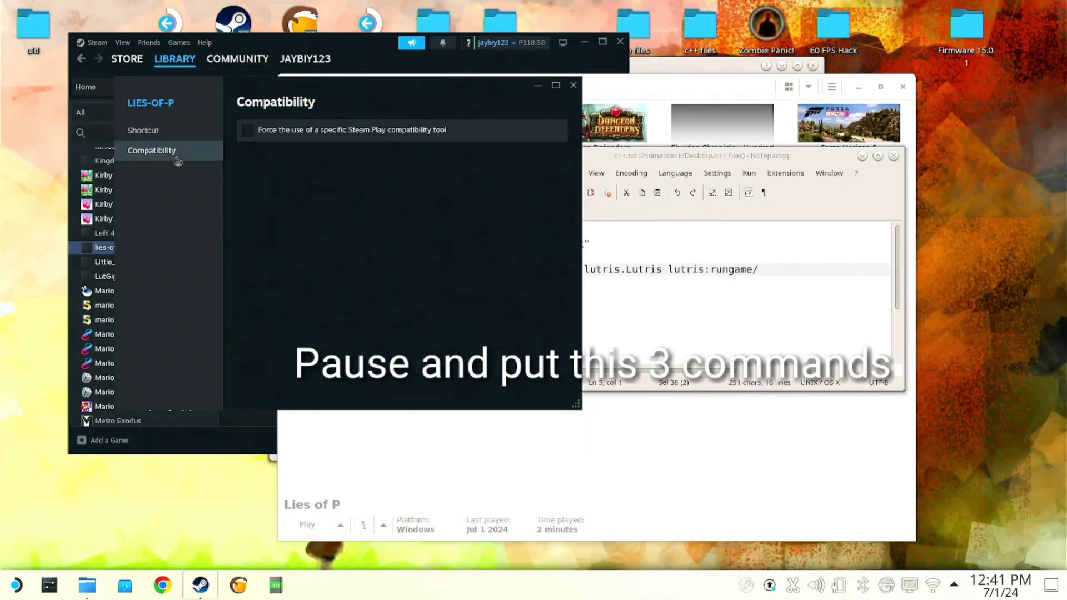
pyautogui.click(190, 135)
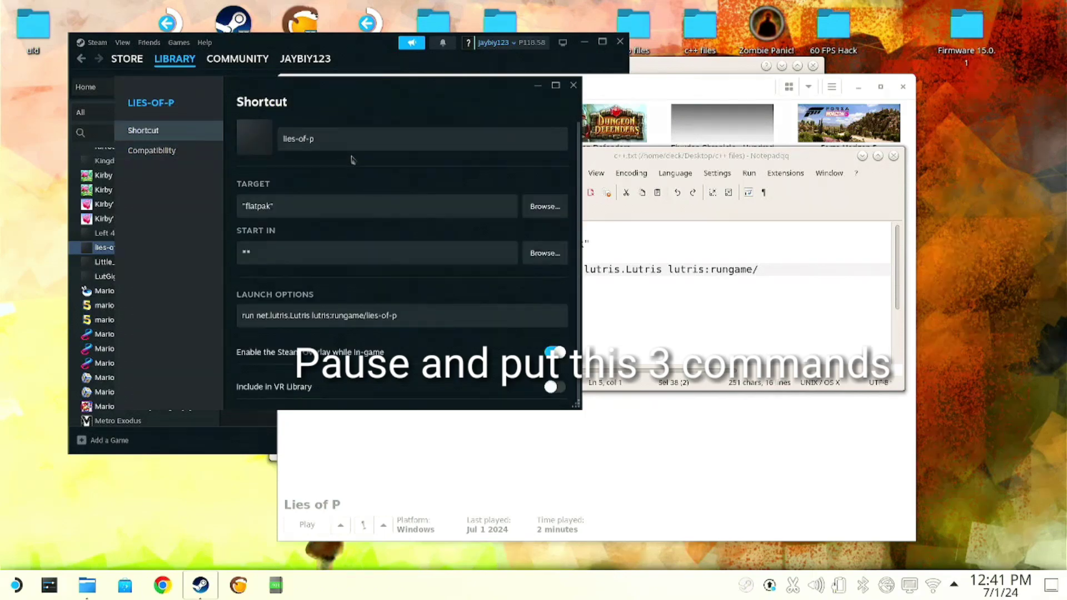
# - Close the shortcut properties and launch lies-of-p from the Steam library
pyautogui.click(585, 82)
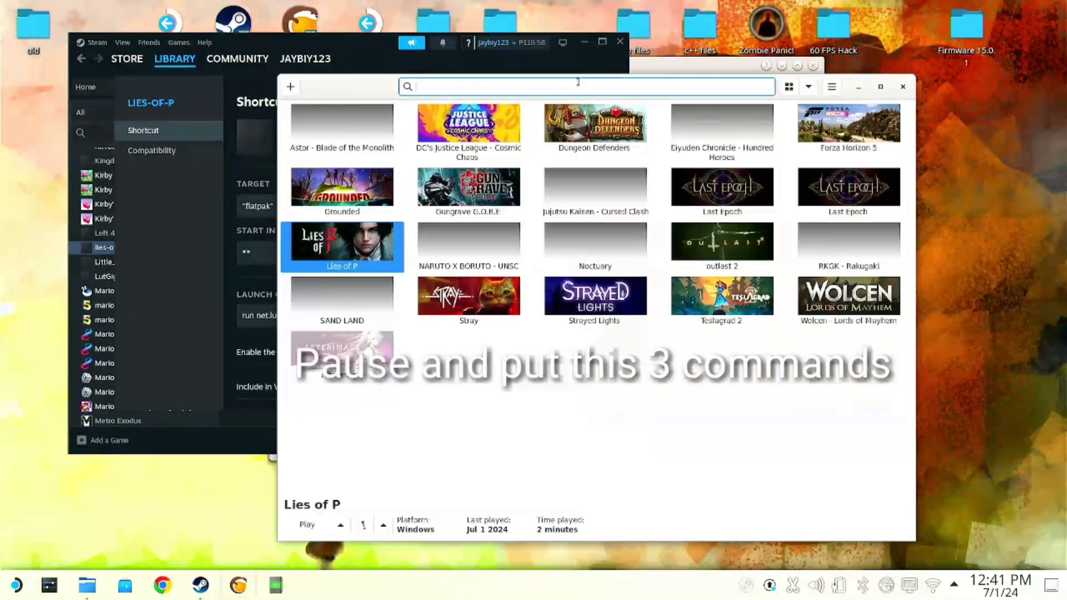
pyautogui.click(522, 68)
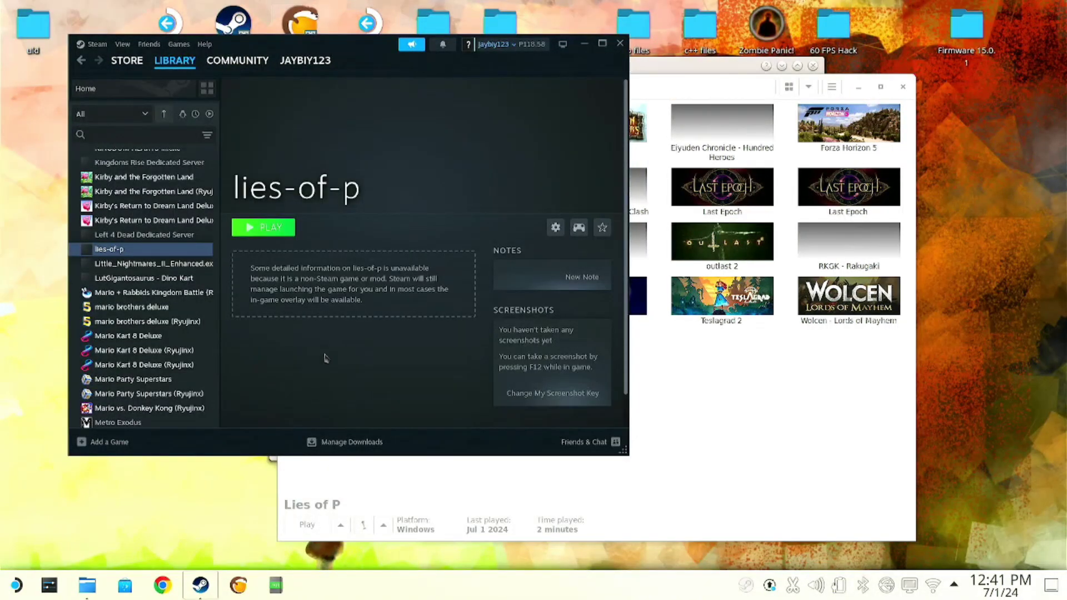
pyautogui.click(271, 230)
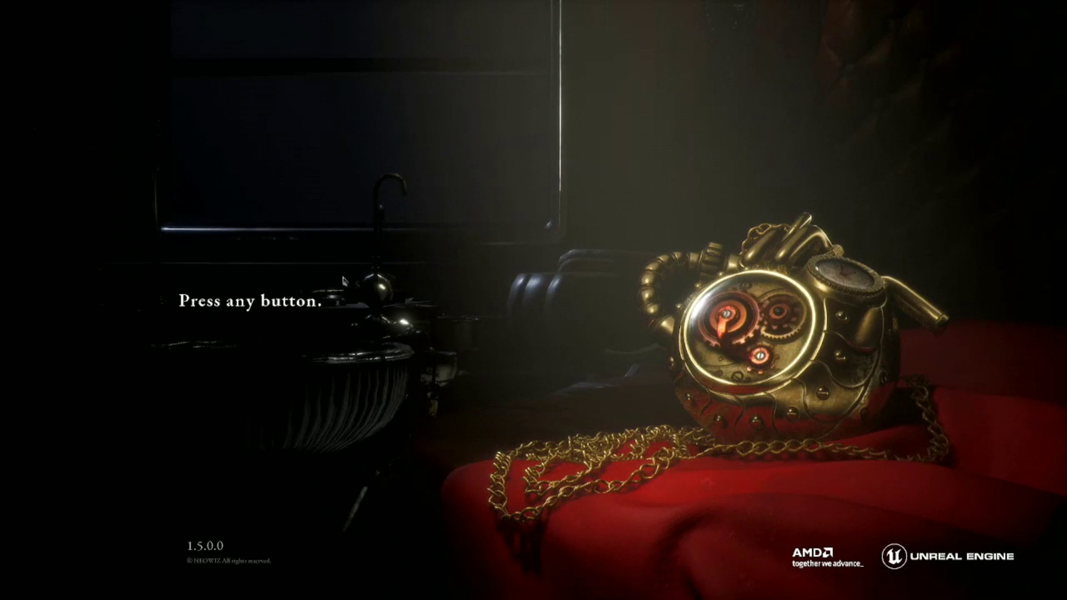
# - Continue past the title screen and the improper shutdown warning to the main menu, and close Lies of P
pyautogui.click(317, 302)
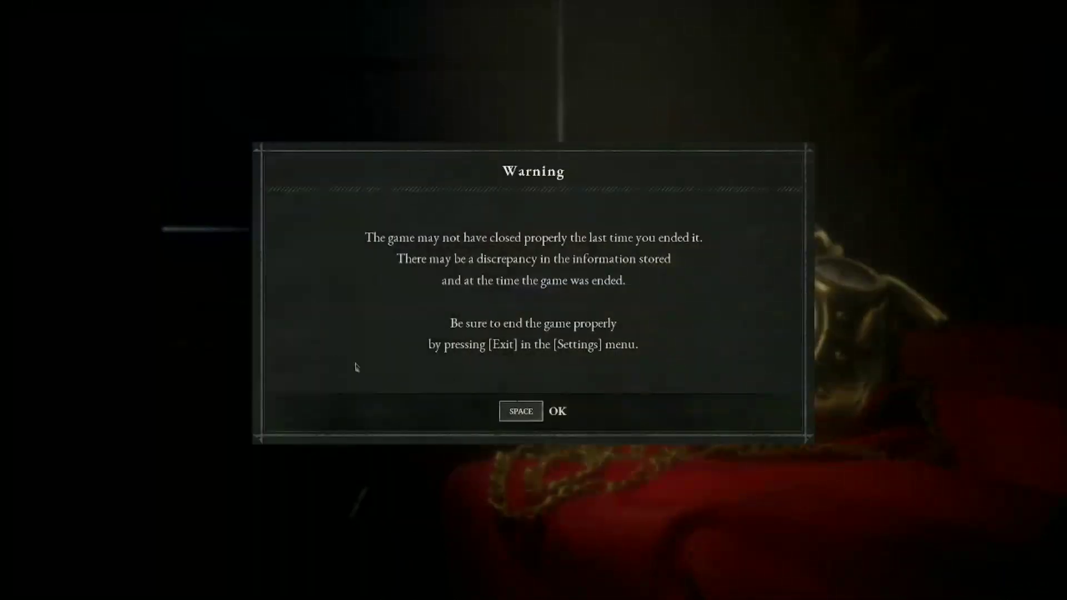
pyautogui.click(501, 397)
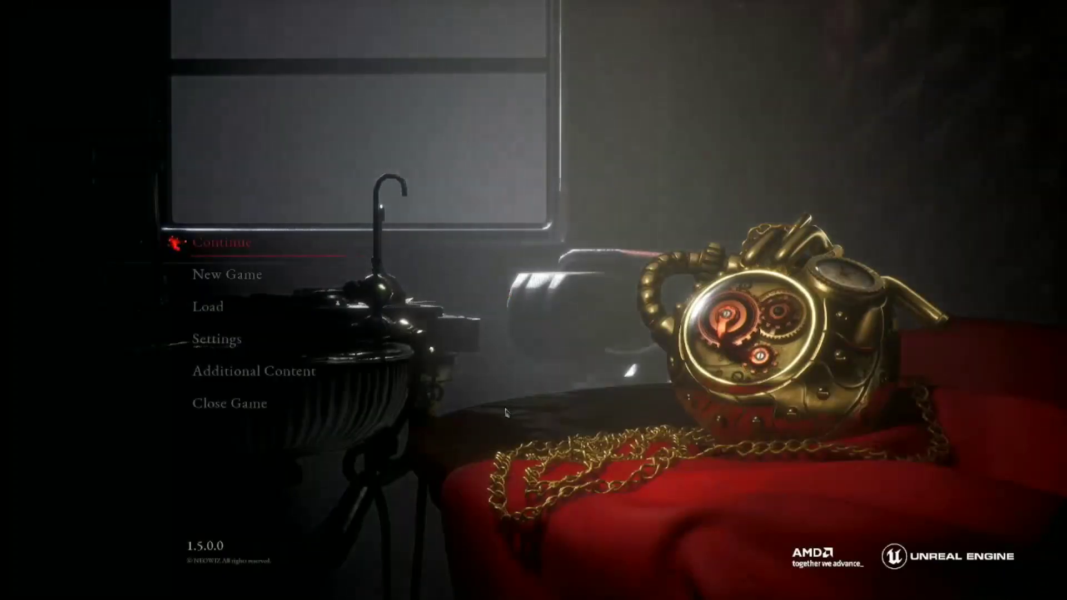
pyautogui.click(250, 405)
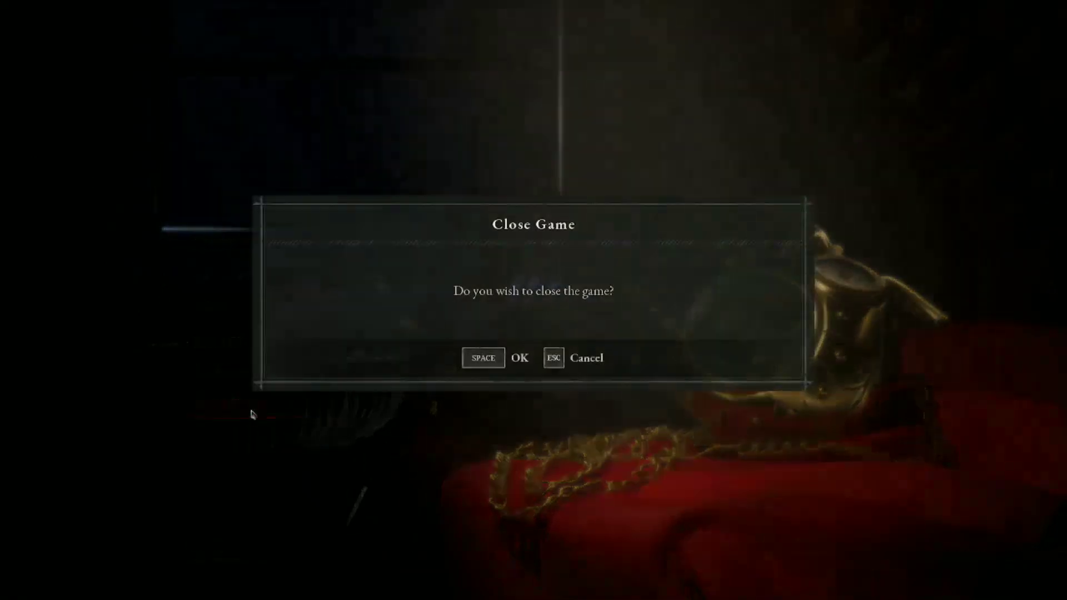
pyautogui.click(481, 361)
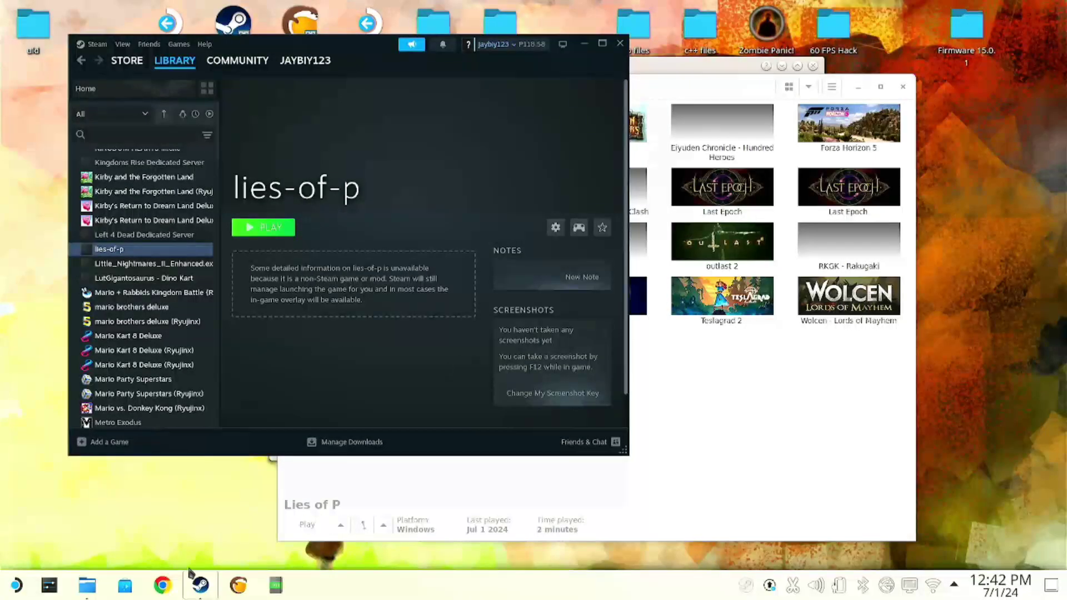
# - Log out of the Steam Deck desktop session to return to Gaming Mode
pyautogui.click(4, 584)
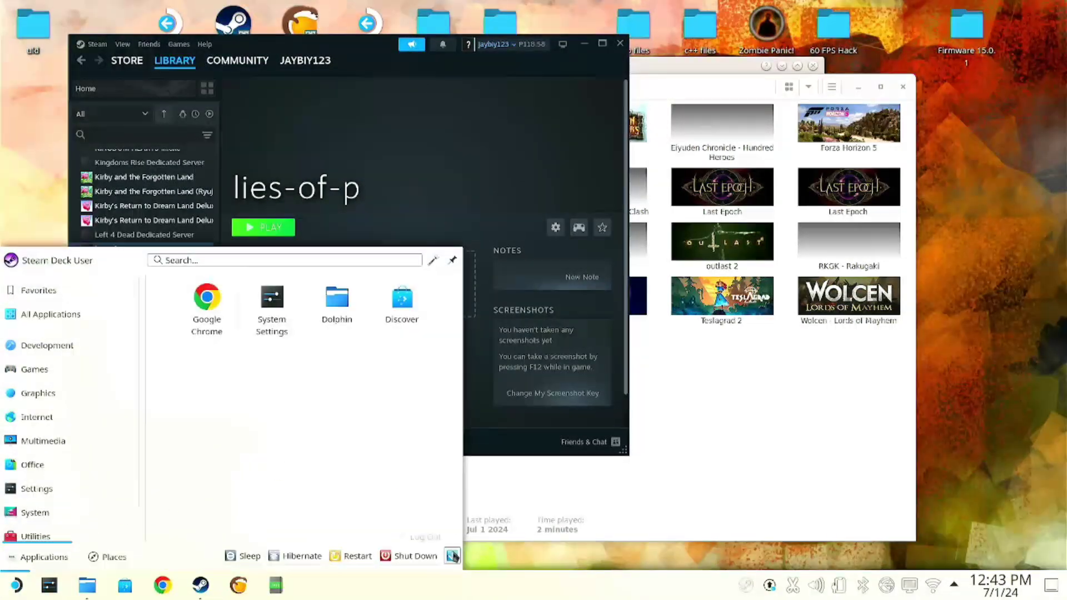
pyautogui.click(452, 555)
pyautogui.click(446, 538)
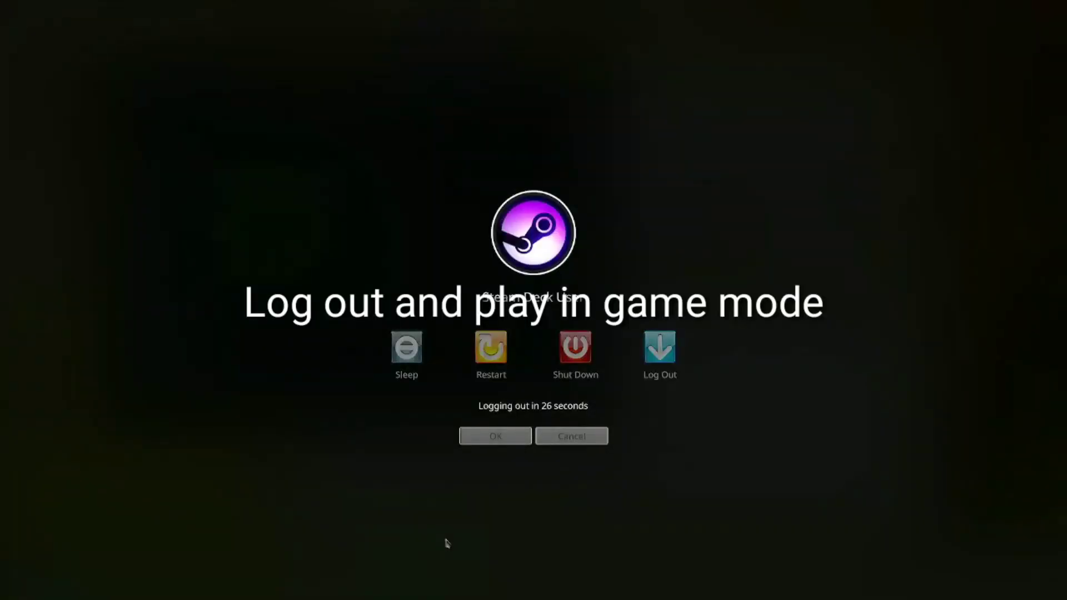
pyautogui.click(656, 355)
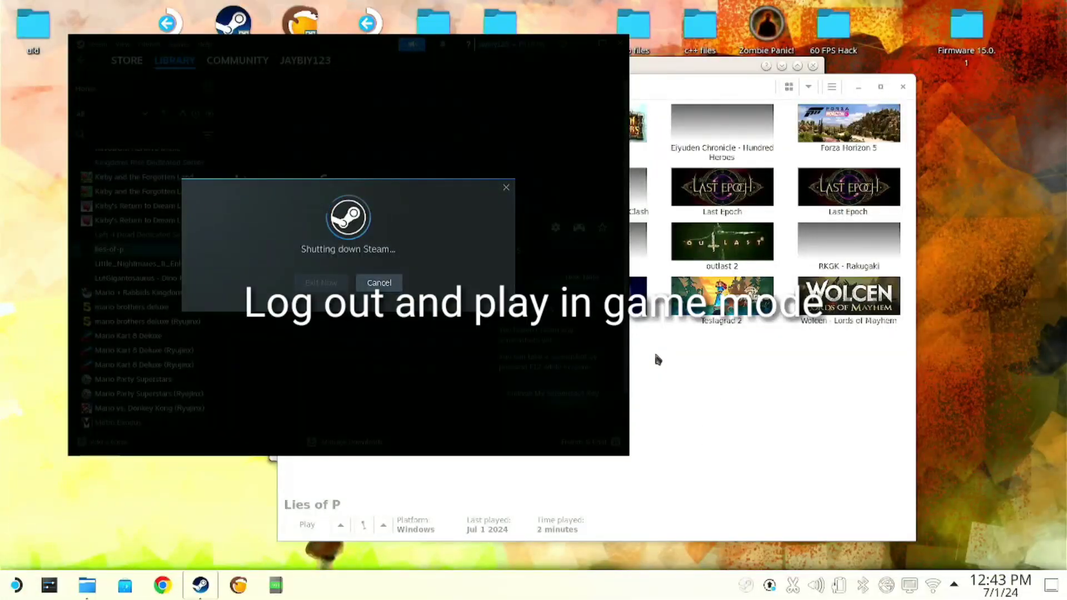